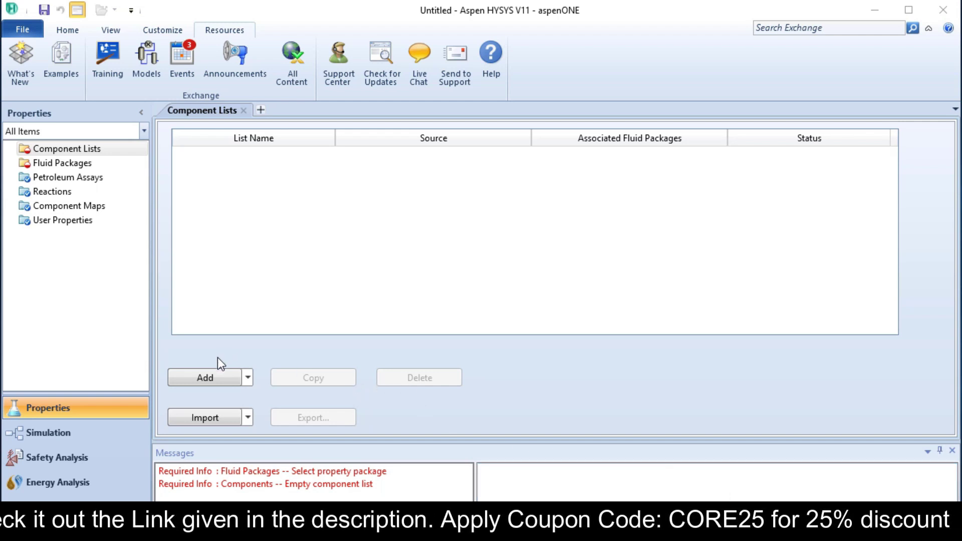
- Create a new component list and add H2O to it
{"action": "left_click", "coordinate": [209, 379]}
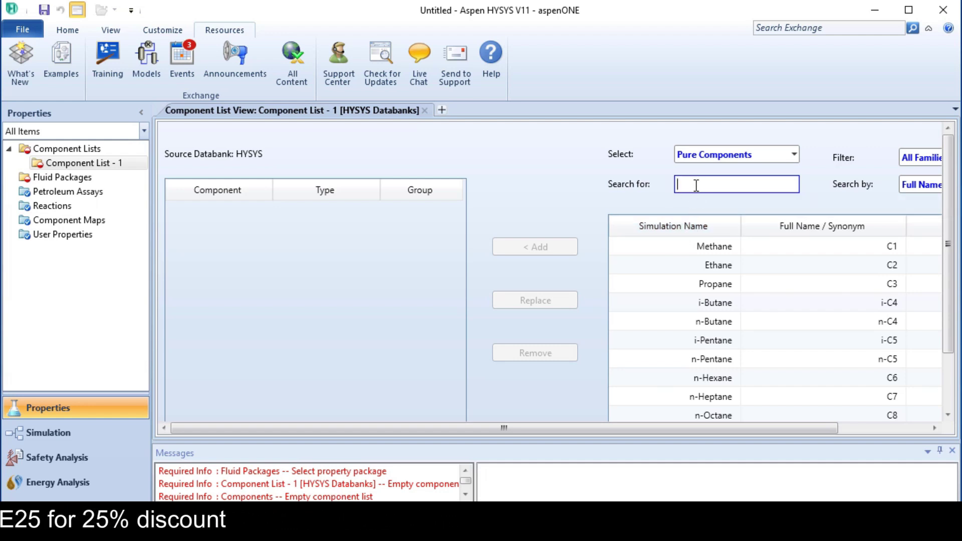
{"action": "type", "text": "h2o"}
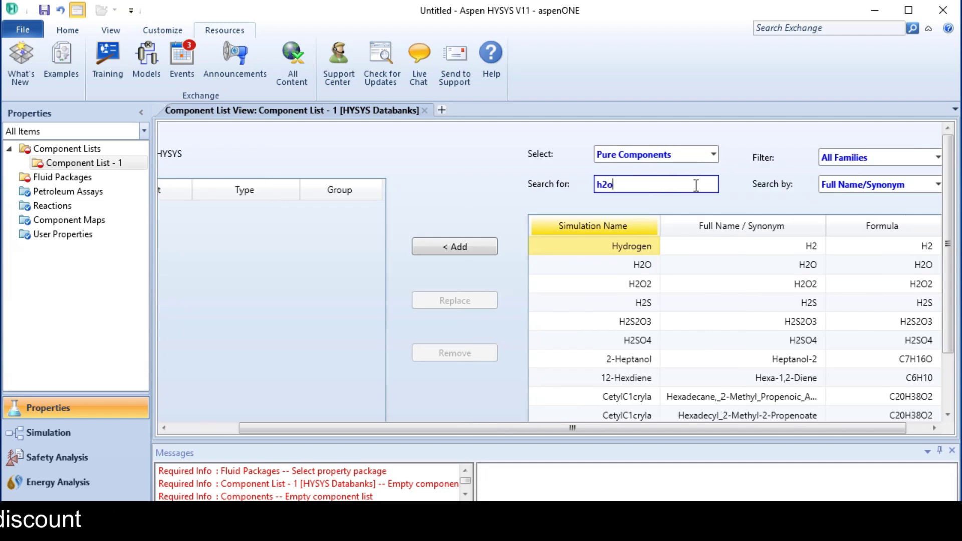
{"action": "left_click", "coordinate": [455, 247]}
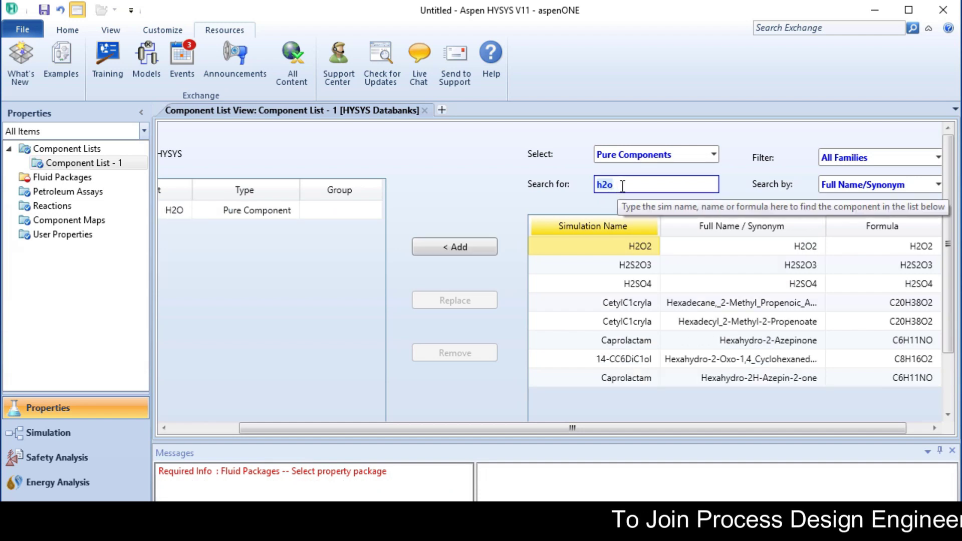
- Add the hydrocarbons Methane through n-Hexane to the component list
{"action": "left_click", "coordinate": [622, 186]}
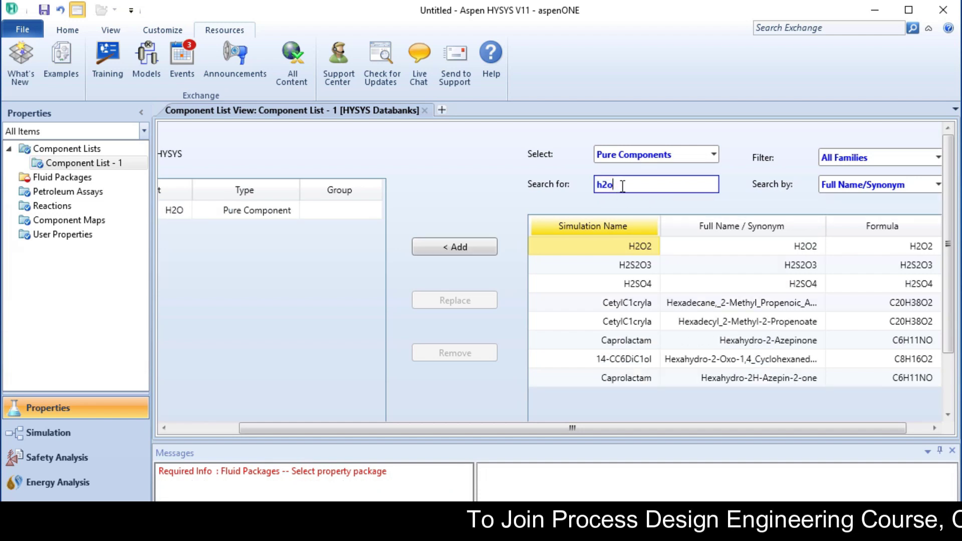
{"action": "key", "text": "BackSpace"}
{"action": "key", "text": "BackSpace"}
{"action": "key", "text": "BackSpace"}
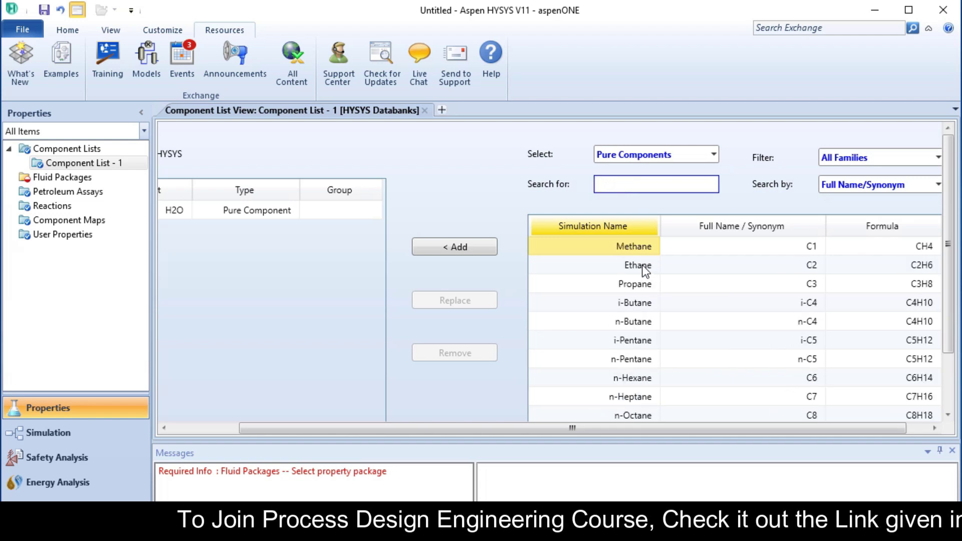
{"action": "left_click", "coordinate": [629, 375]}
{"action": "left_click", "coordinate": [632, 245], "text": "shift"}
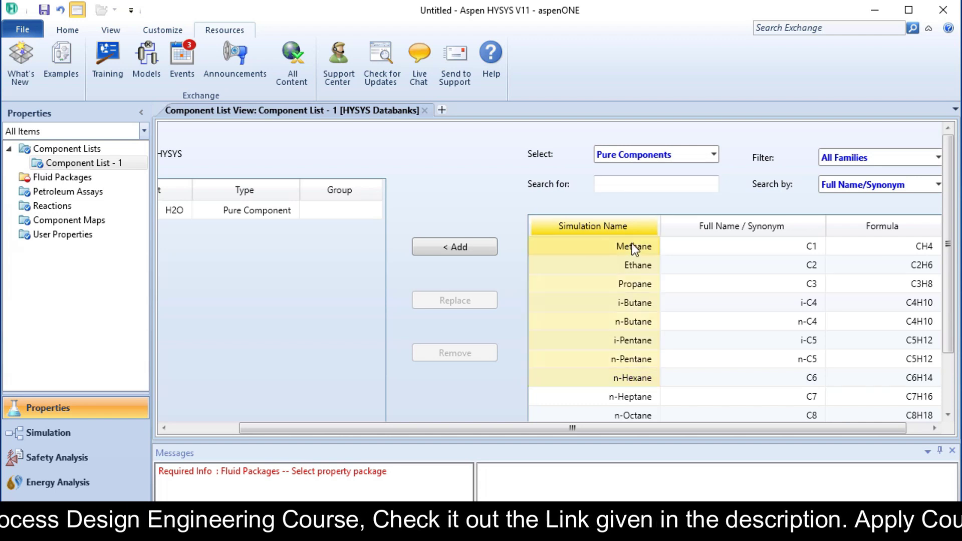
{"action": "left_click", "coordinate": [470, 253]}
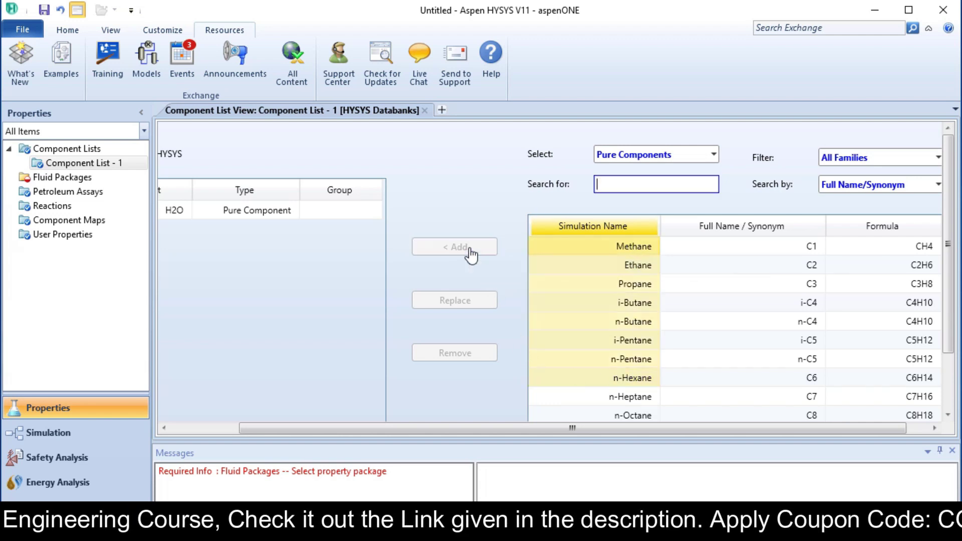
- Add fluid package Basis-1 using the Peng-Robinson property package
{"action": "double_click", "coordinate": [79, 178]}
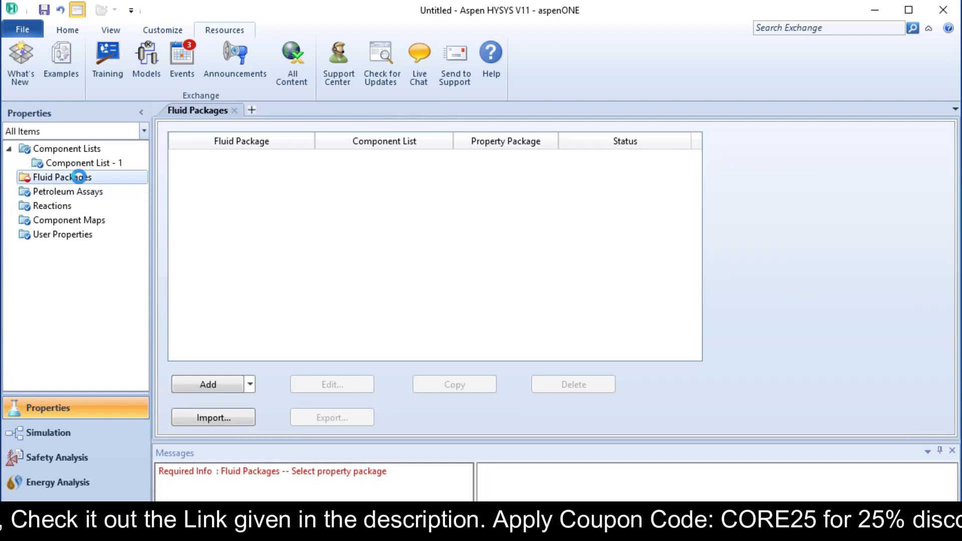
{"action": "left_click", "coordinate": [211, 385]}
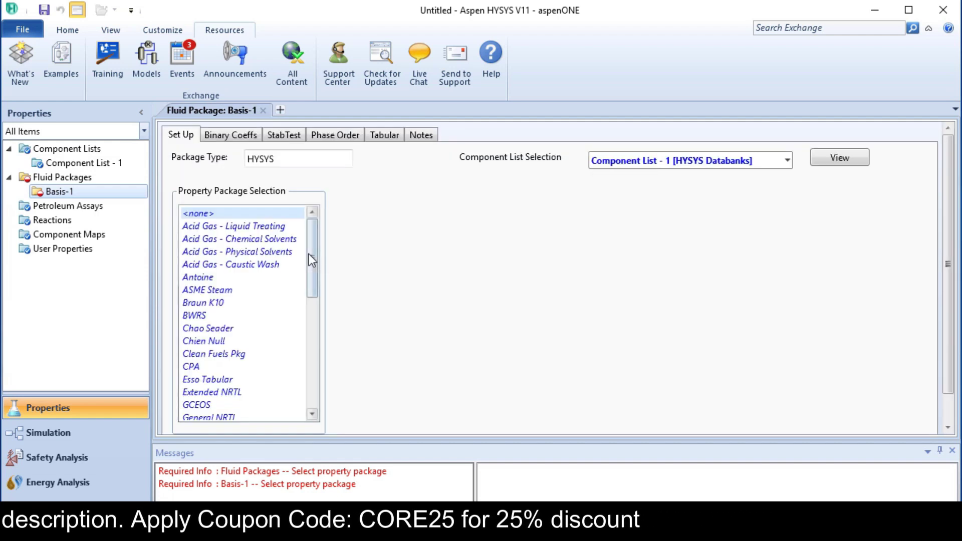
{"action": "left_click_drag", "start_coordinate": [310, 279], "coordinate": [315, 379]}
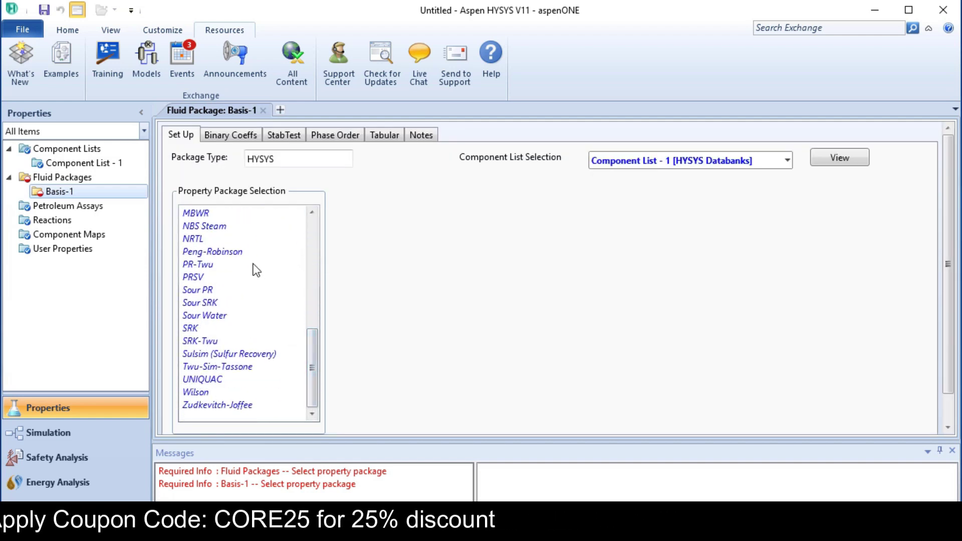
{"action": "left_click", "coordinate": [229, 253]}
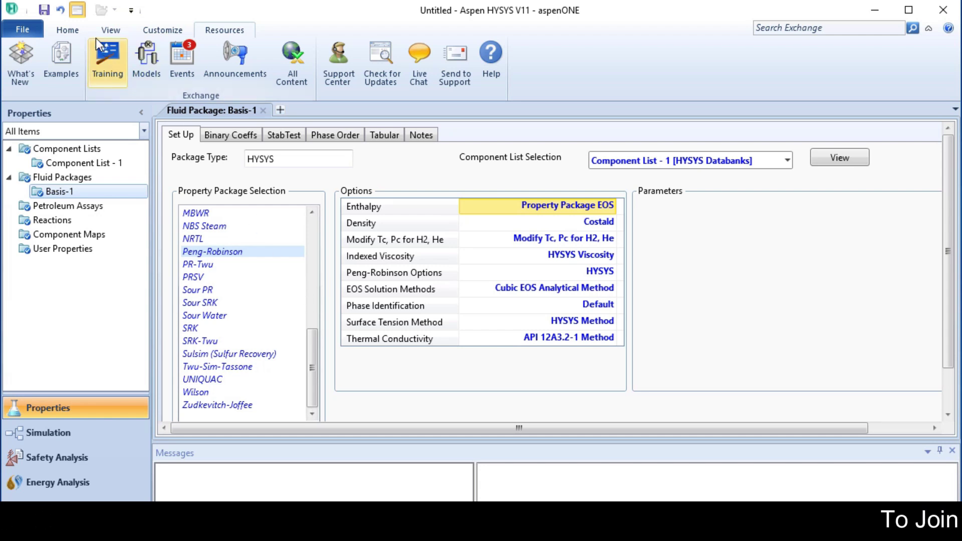
{"action": "left_click", "coordinate": [79, 31]}
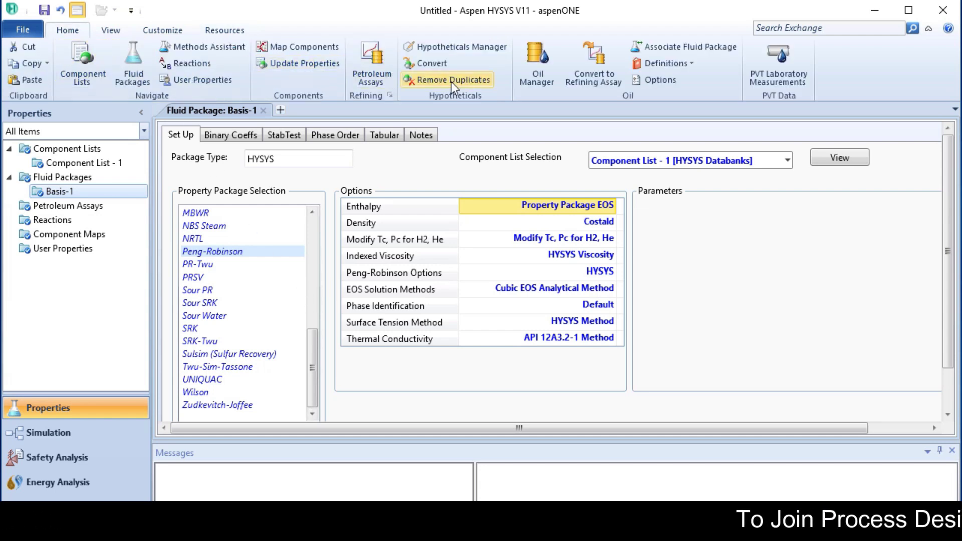
- In the Oil Manager, add a new input assay, Assay-1
{"action": "left_click", "coordinate": [537, 78]}
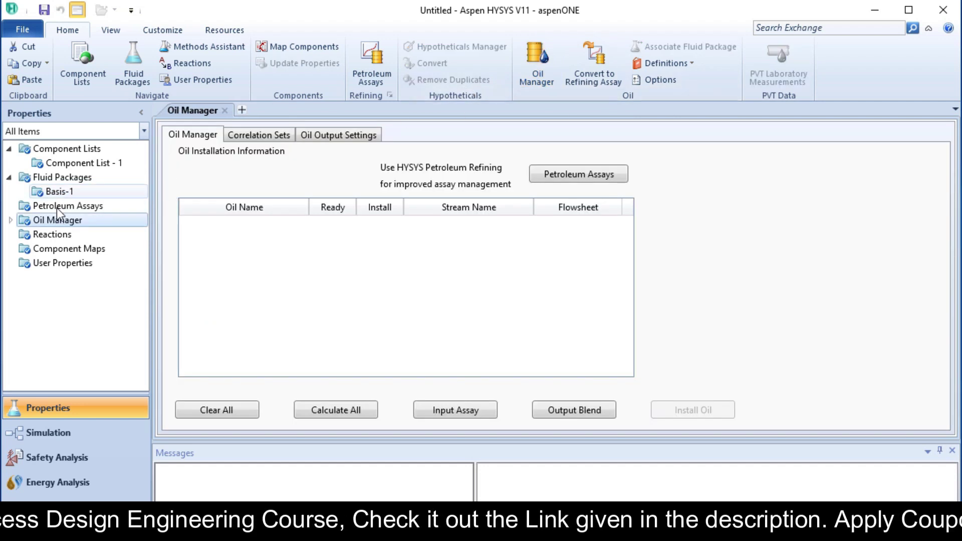
{"action": "left_click", "coordinate": [10, 221]}
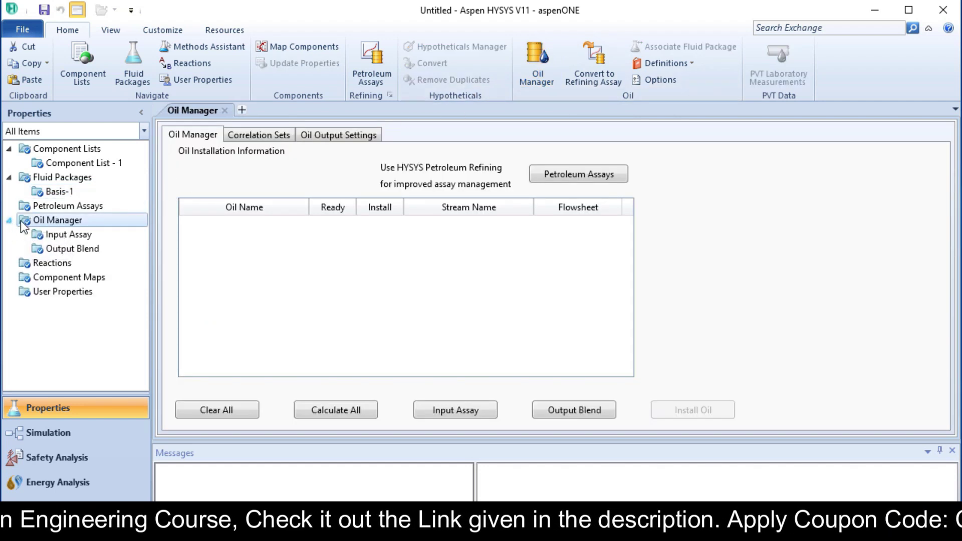
{"action": "left_click", "coordinate": [69, 234]}
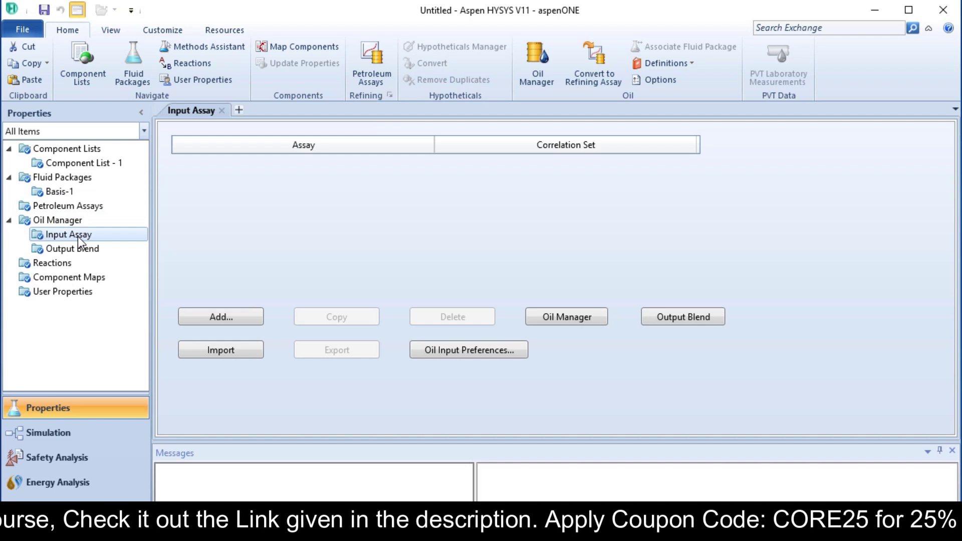
{"action": "left_click", "coordinate": [220, 323]}
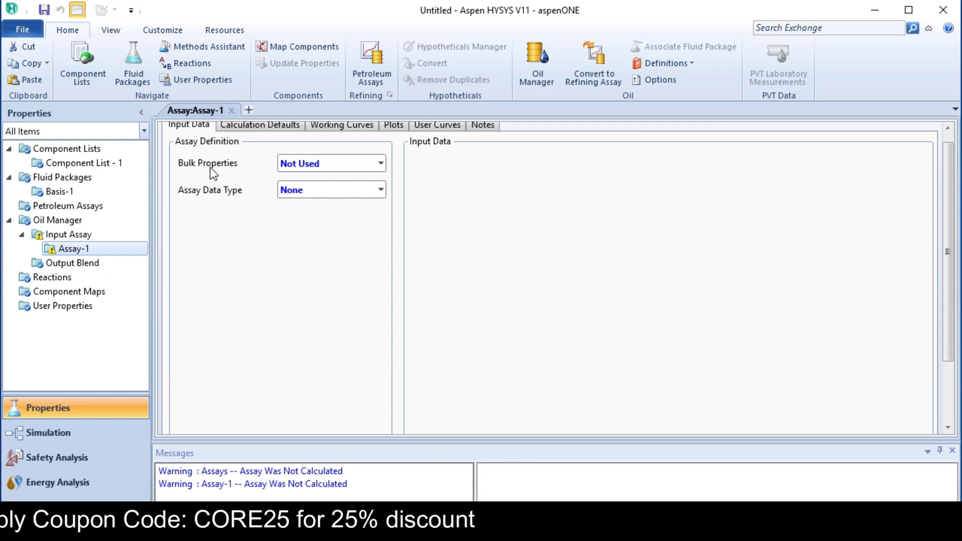
- Set Assay-1's bulk properties to Used with a standard density of 56.19 lb/ft3
{"action": "left_click", "coordinate": [382, 163]}
{"action": "left_click", "coordinate": [329, 181]}
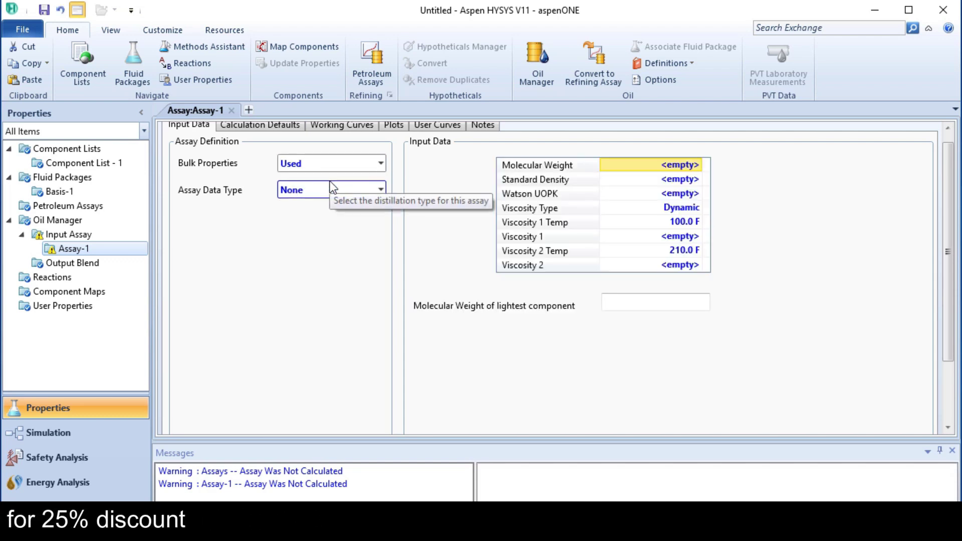
{"action": "left_click", "coordinate": [651, 184]}
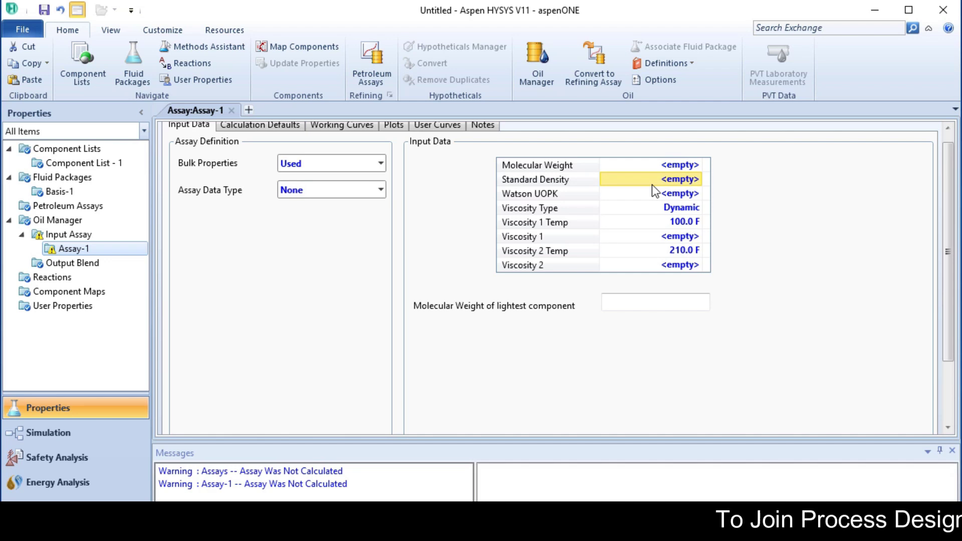
{"action": "type", "text": "56"}
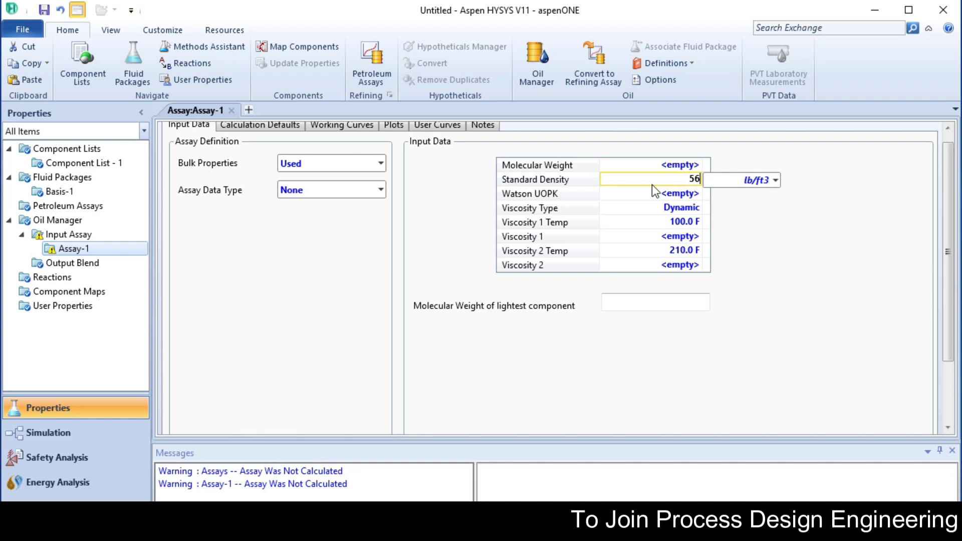
{"action": "type", "text": ".19"}
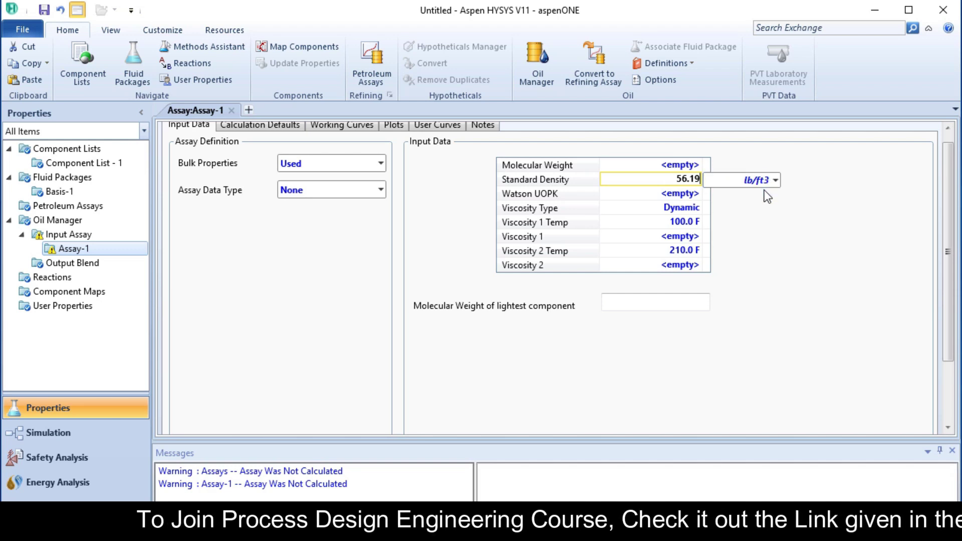
{"action": "key", "text": "Return"}
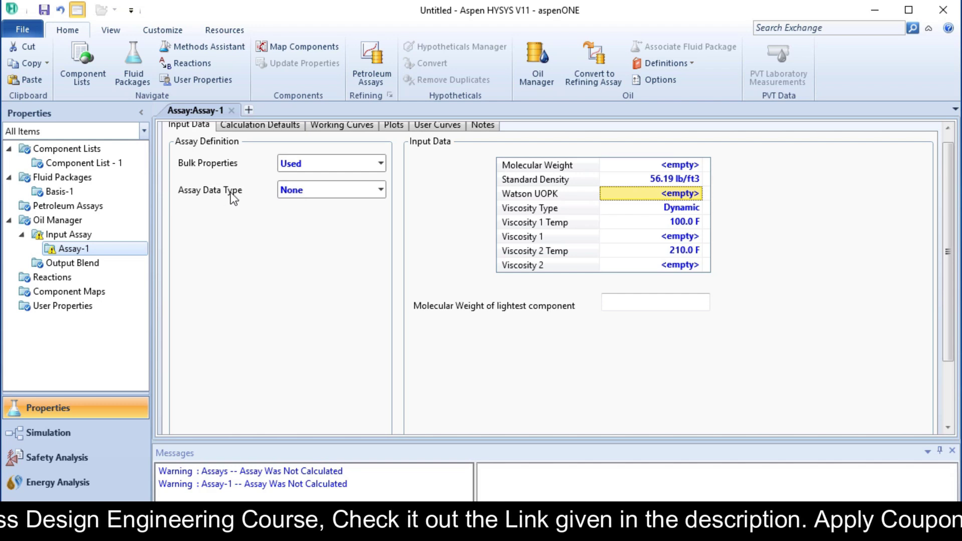
- Set Assay-1's data type to TBP with a Liquid Volume assay basis
{"action": "left_click", "coordinate": [381, 190]}
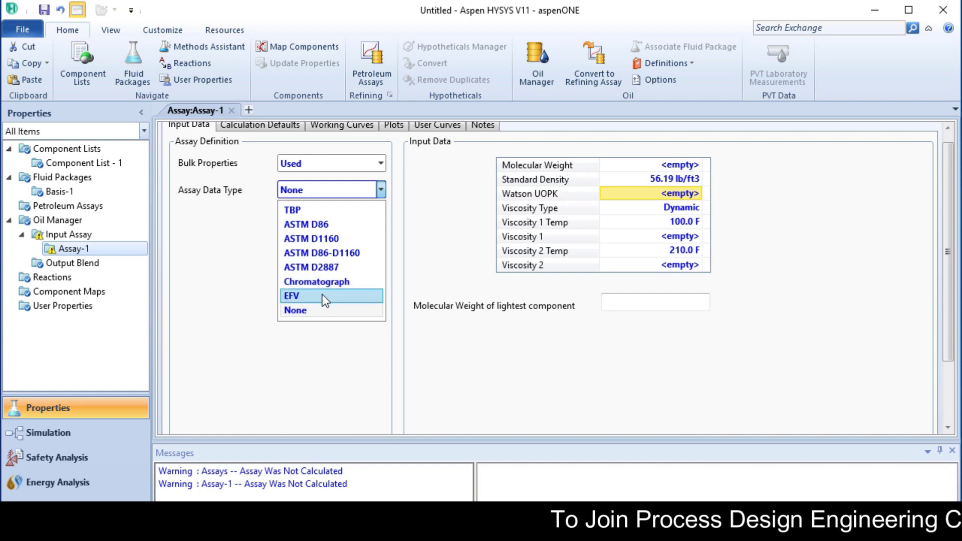
{"action": "left_click", "coordinate": [306, 212]}
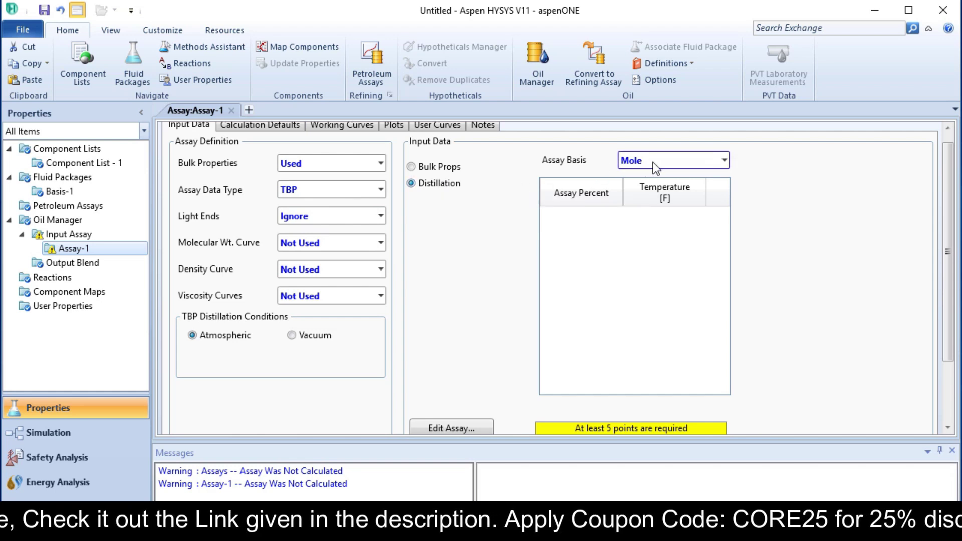
{"action": "left_click", "coordinate": [725, 160]}
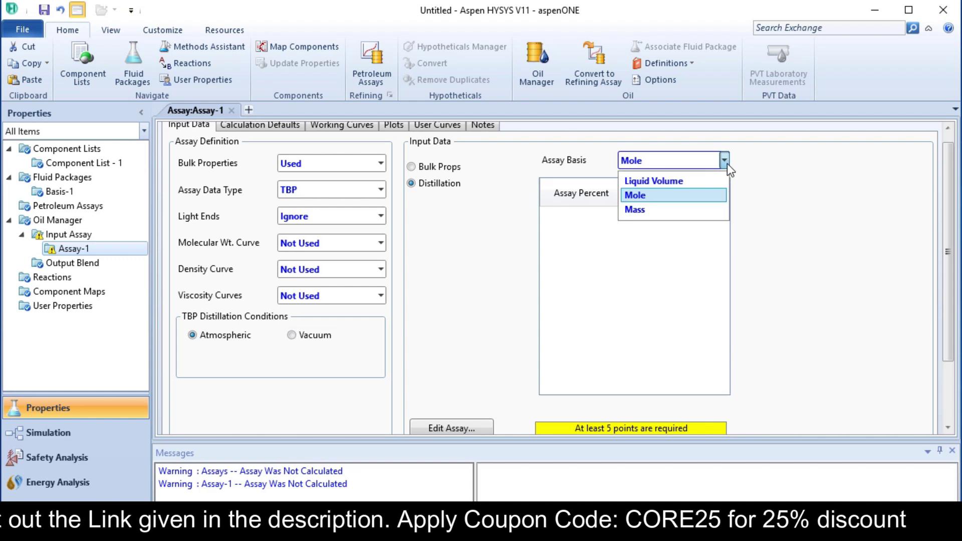
{"action": "left_click", "coordinate": [674, 181]}
{"action": "scroll", "coordinate": [459, 368], "scroll_direction": "down", "scroll_amount": 3}
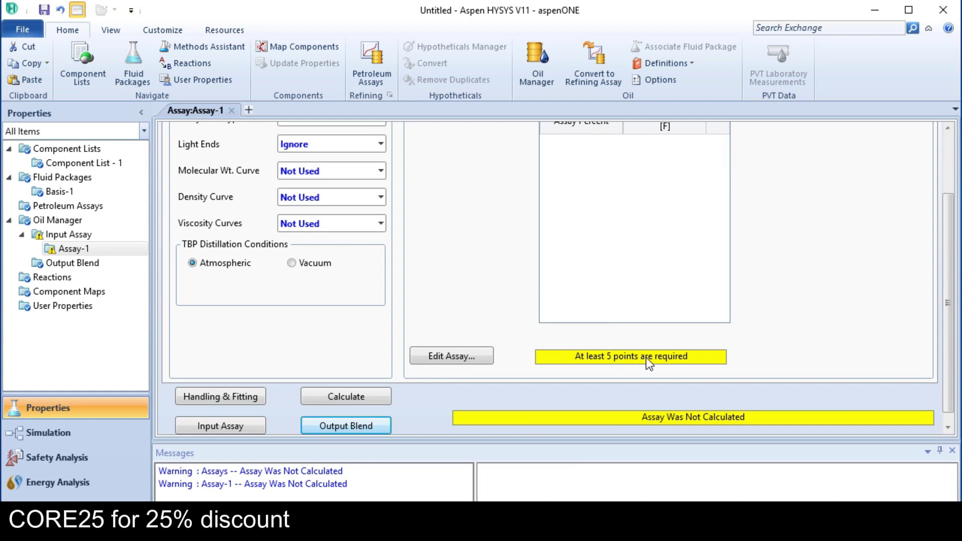
- Enter TBP points 0%/35 °F, 2%/78 °F, 5%/119 °F and 10%/167 °F
{"action": "left_click", "coordinate": [458, 365]}
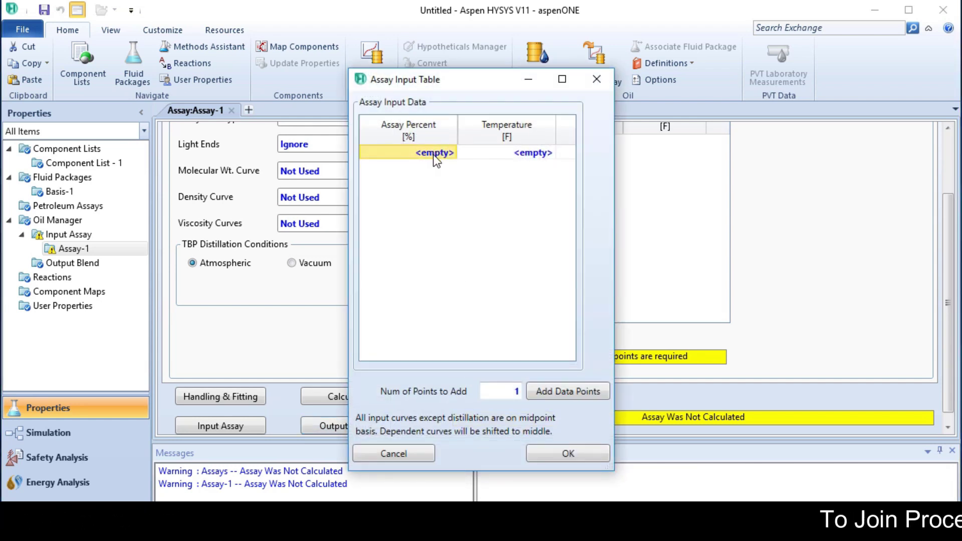
{"action": "type", "text": "0"}
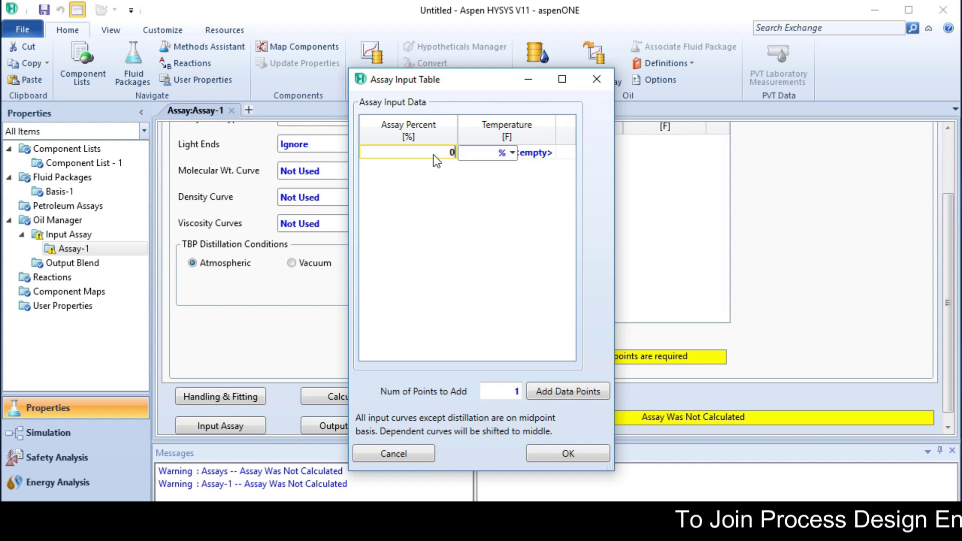
{"action": "left_click", "coordinate": [546, 156]}
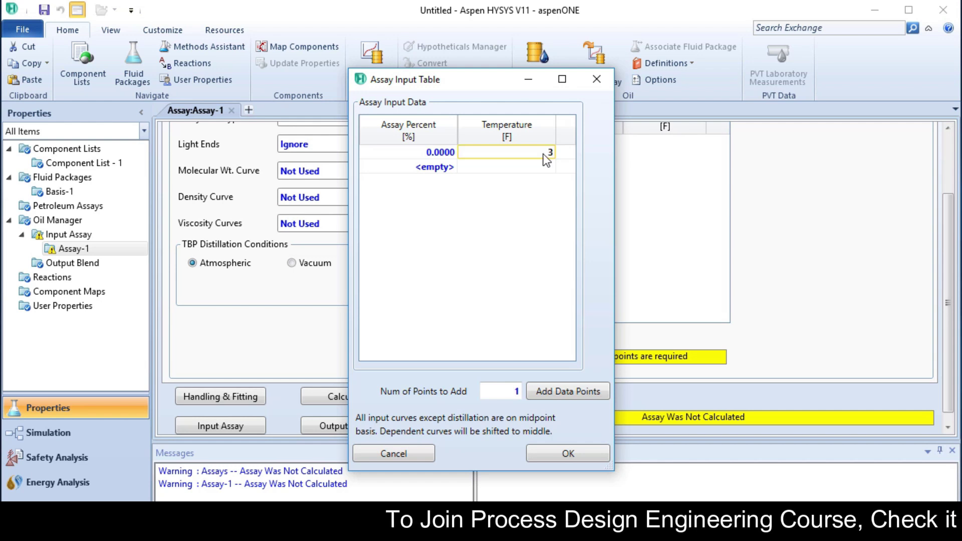
{"action": "type", "text": "36"}
{"action": "key", "text": "BackSpace"}
{"action": "type", "text": "5"}
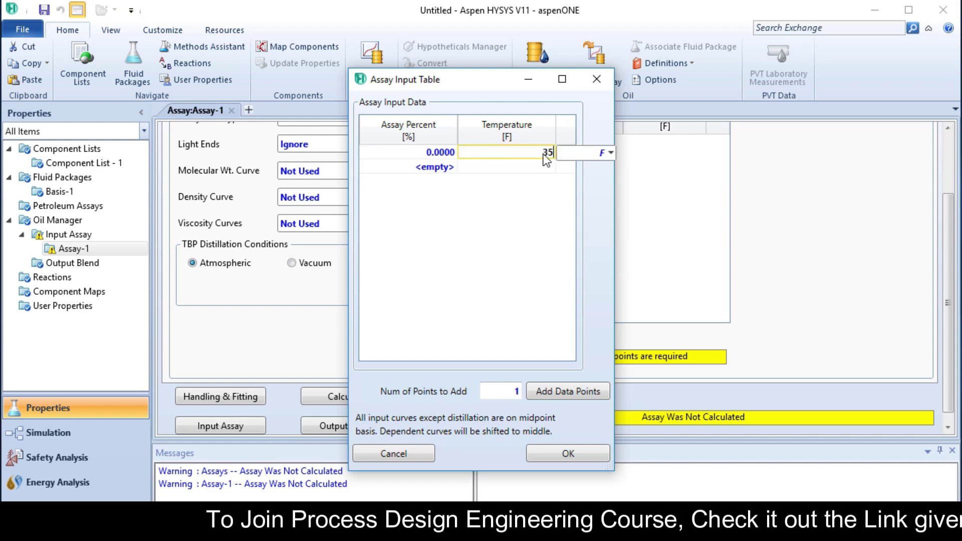
{"action": "key", "text": "Return"}
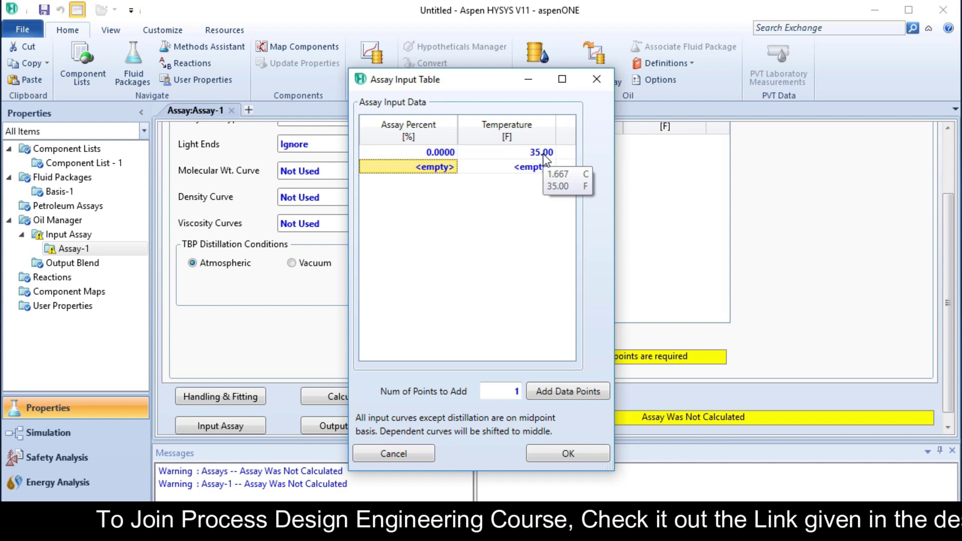
{"action": "type", "text": "2"}
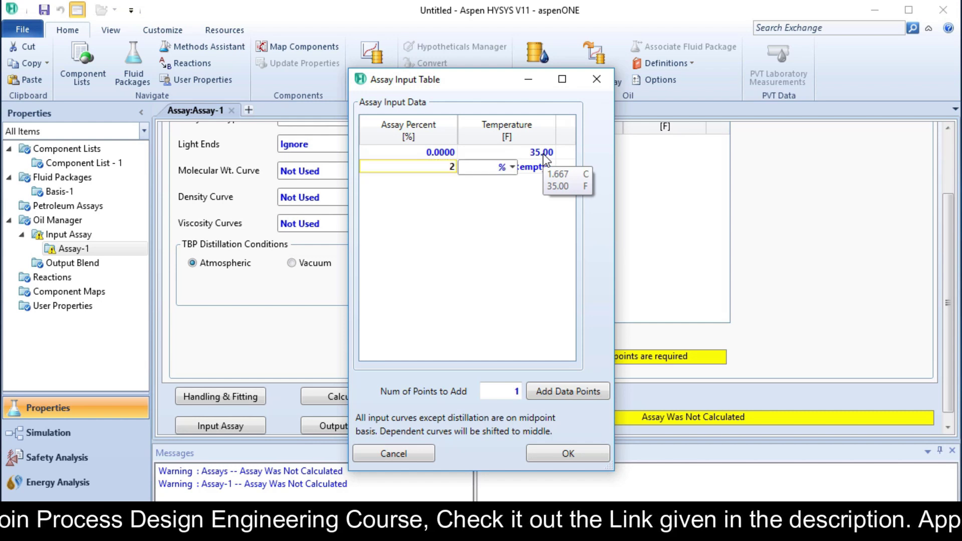
{"action": "key", "text": "Return"}
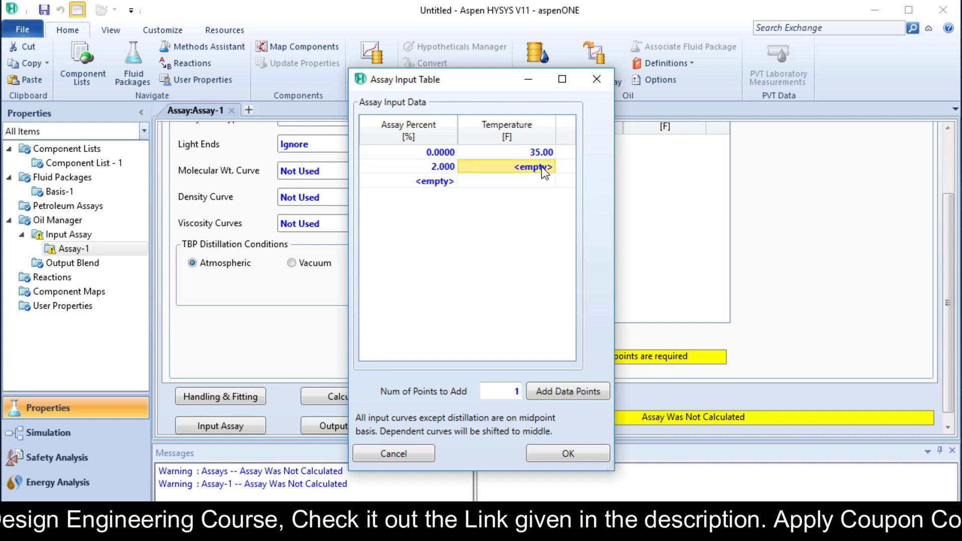
{"action": "type", "text": "78"}
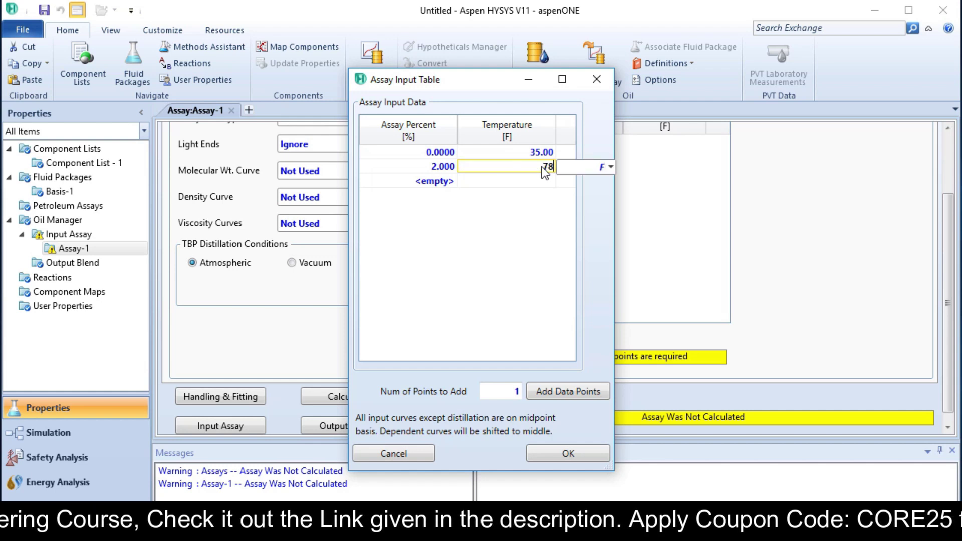
{"action": "key", "text": "Return"}
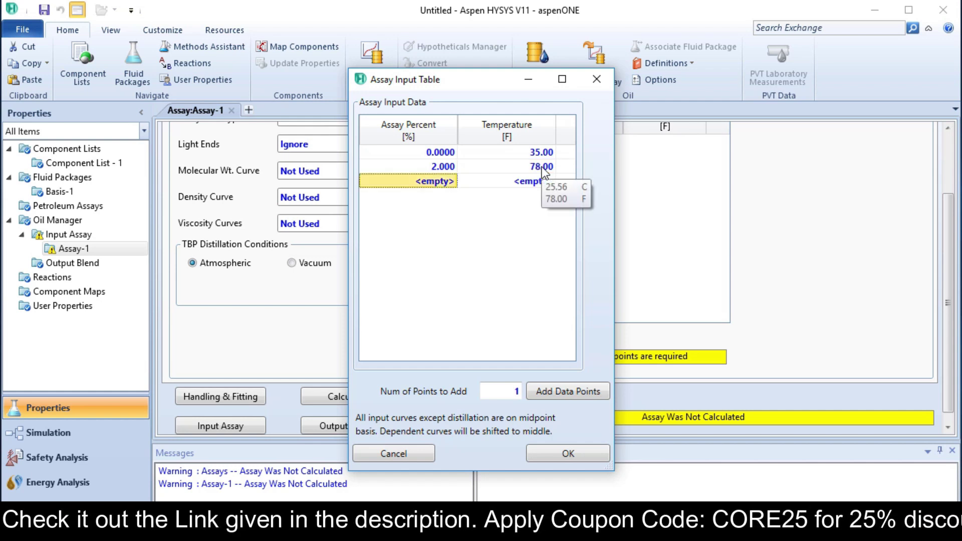
{"action": "type", "text": "5"}
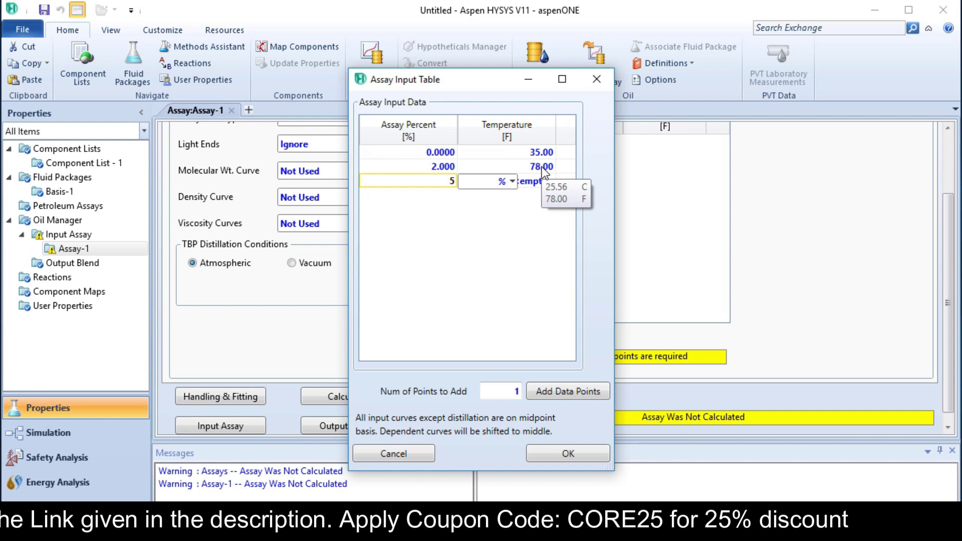
{"action": "key", "text": "Return"}
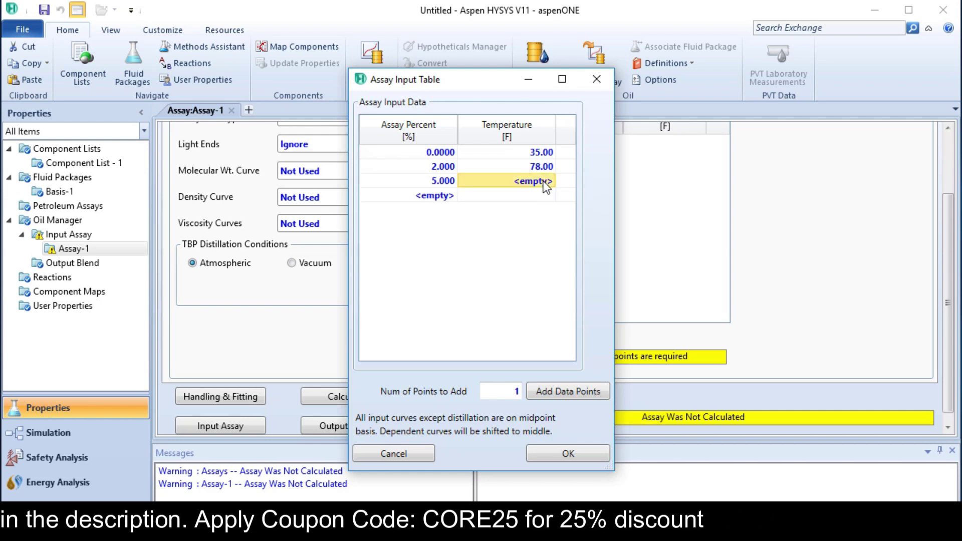
{"action": "type", "text": "11"}
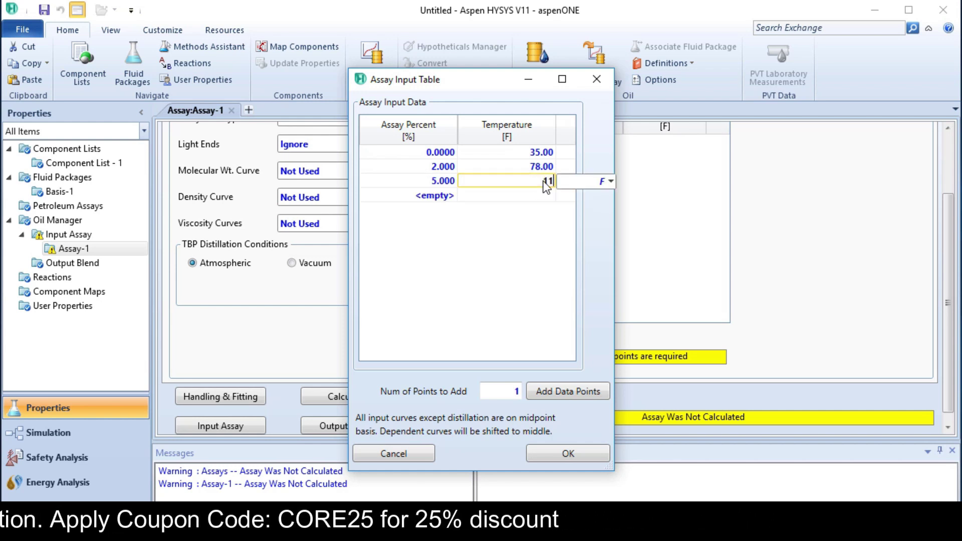
{"action": "type", "text": "9"}
{"action": "key", "text": "Return"}
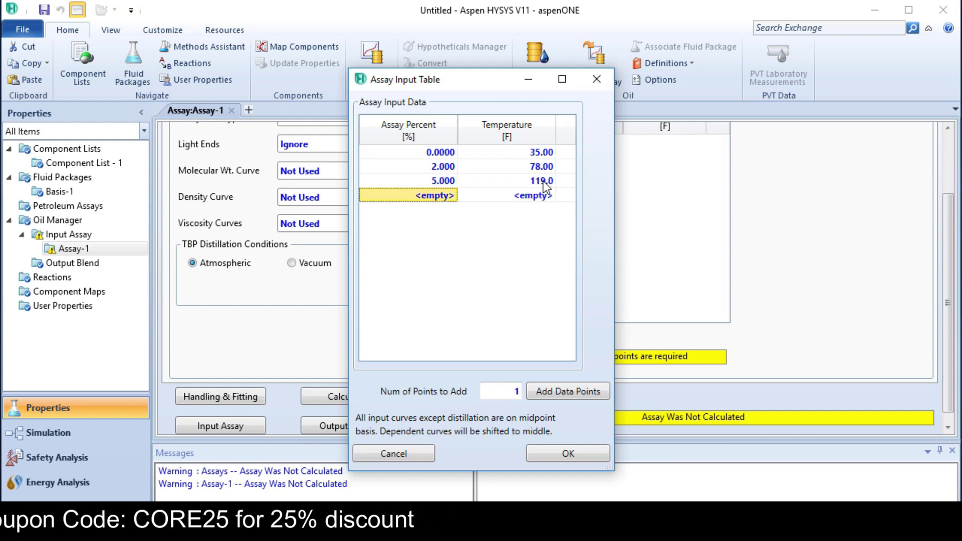
{"action": "type", "text": "10"}
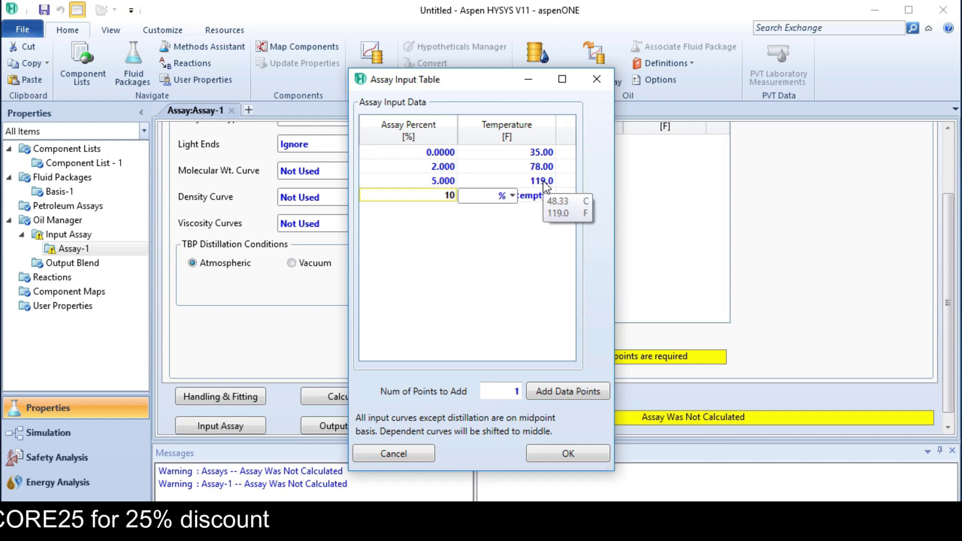
{"action": "key", "text": "Return"}
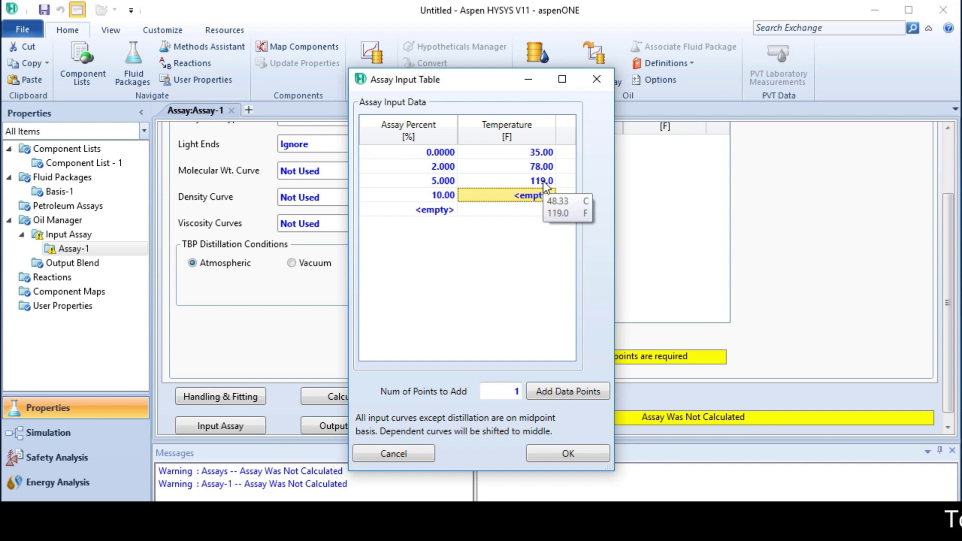
{"action": "type", "text": "11"}
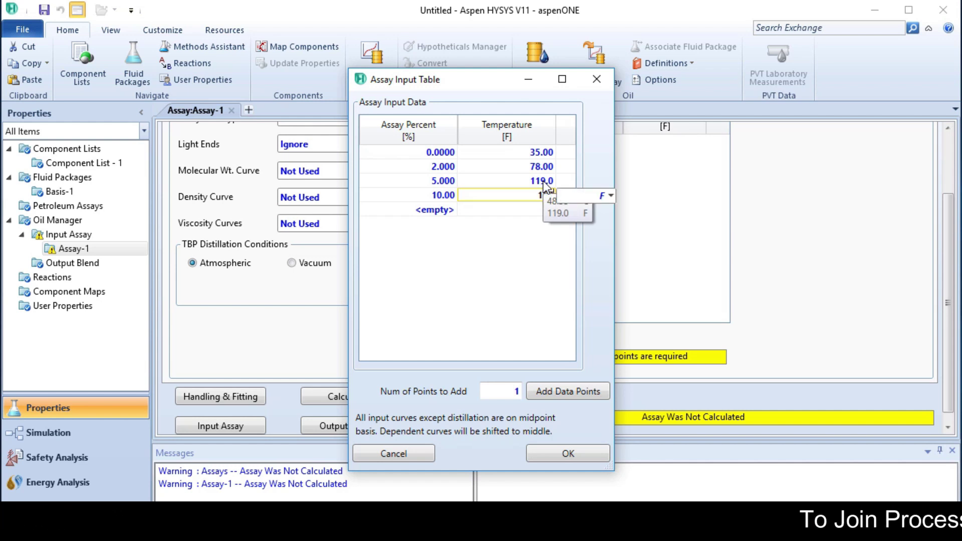
{"action": "type", "text": "67"}
{"action": "key", "text": "Return"}
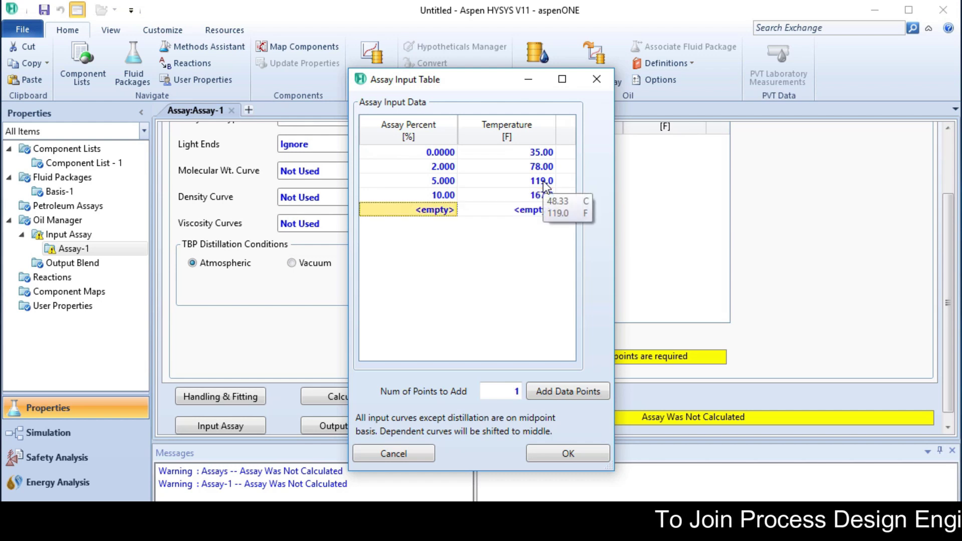
- Enter TBP points 15%/197 °F, 20%/238 °F and 30%/309 °F
{"action": "type", "text": "15"}
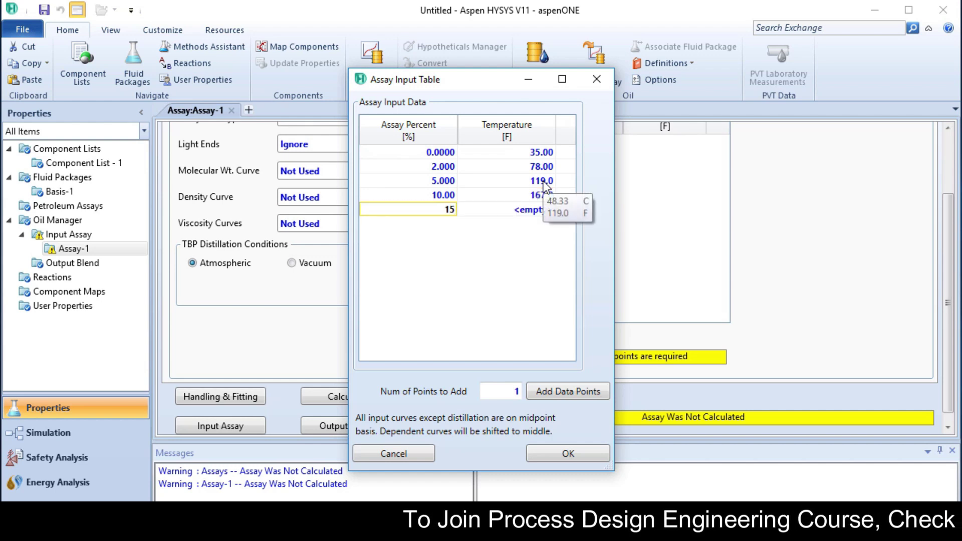
{"action": "key", "text": "Return"}
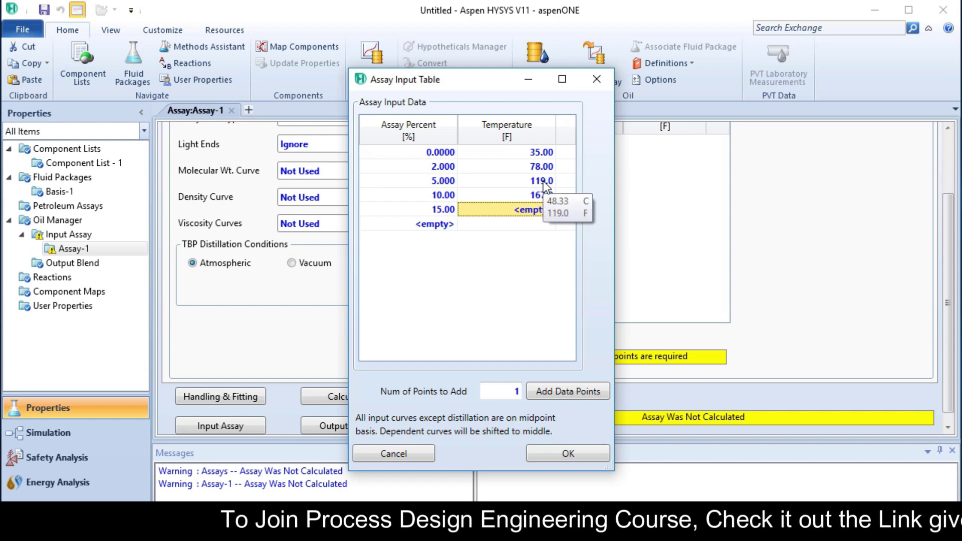
{"action": "key", "text": "F2"}
{"action": "type", "text": "197"}
{"action": "key", "text": "Return"}
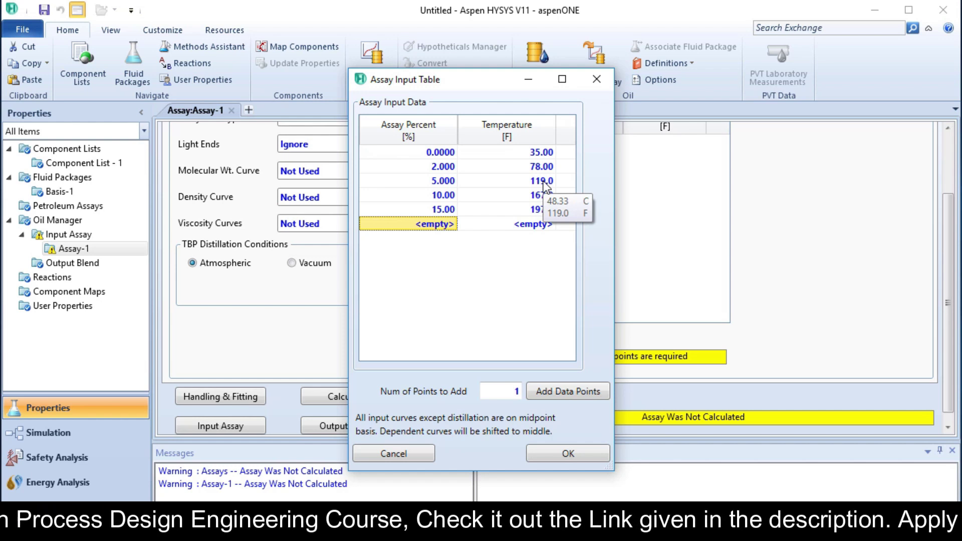
{"action": "key", "text": "F2"}
{"action": "type", "text": "20"}
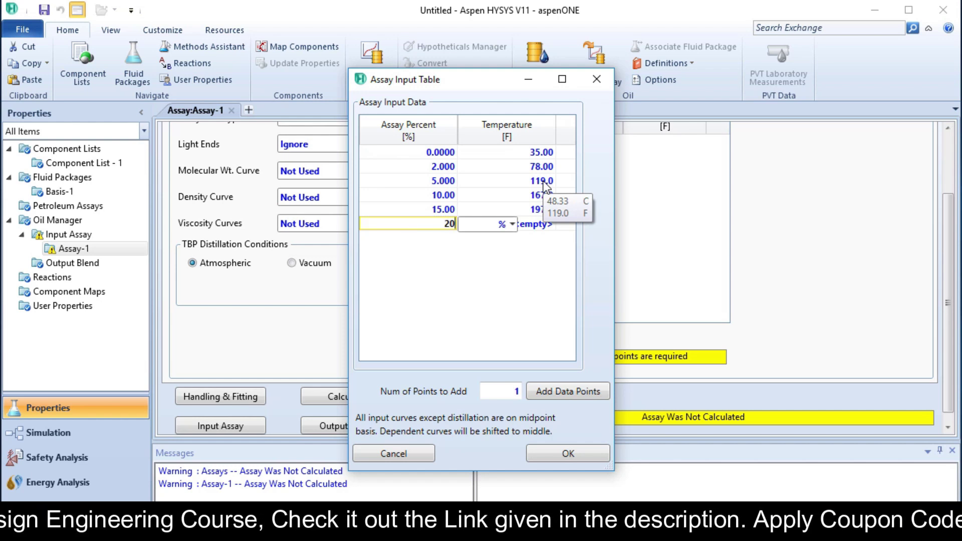
{"action": "key", "text": "Return"}
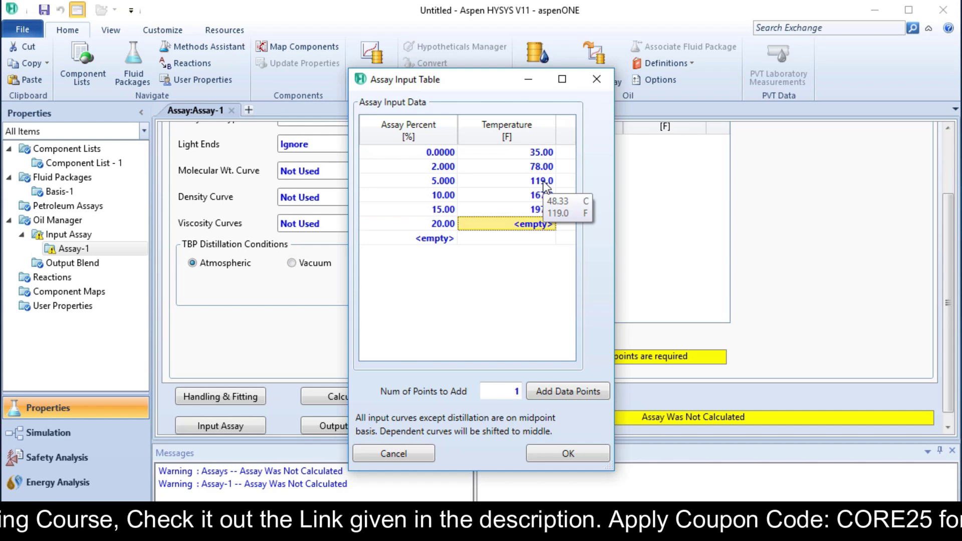
{"action": "type", "text": "23"}
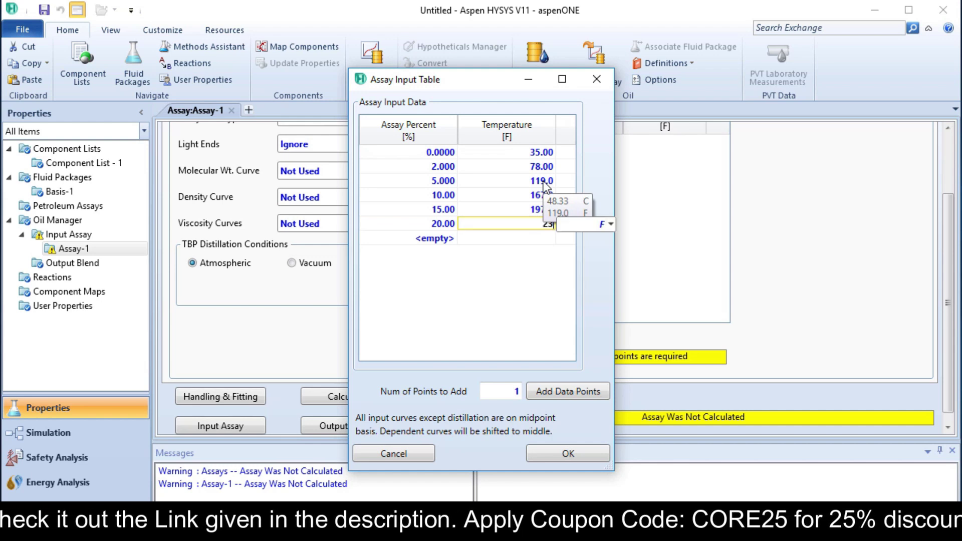
{"action": "type", "text": "8"}
{"action": "key", "text": "Return"}
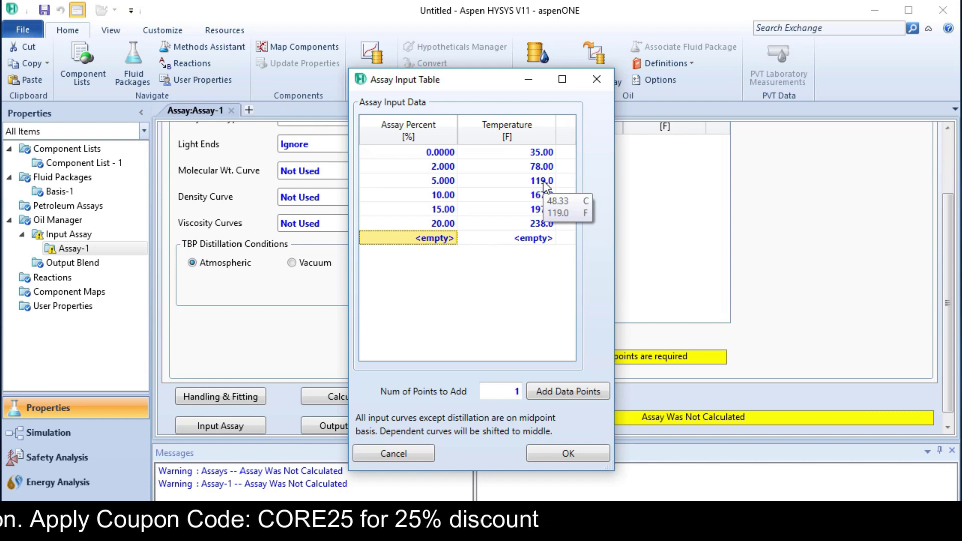
{"action": "type", "text": "30"}
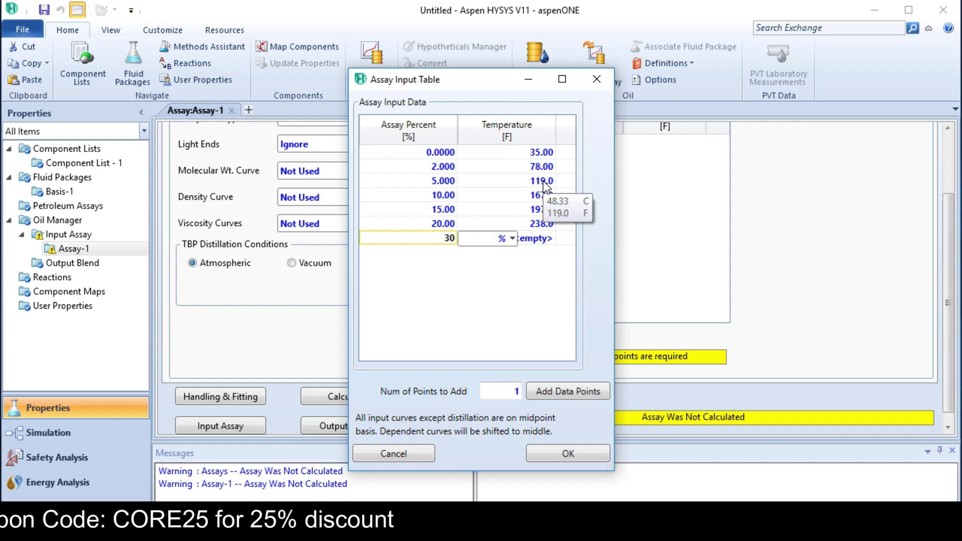
{"action": "key", "text": "Return"}
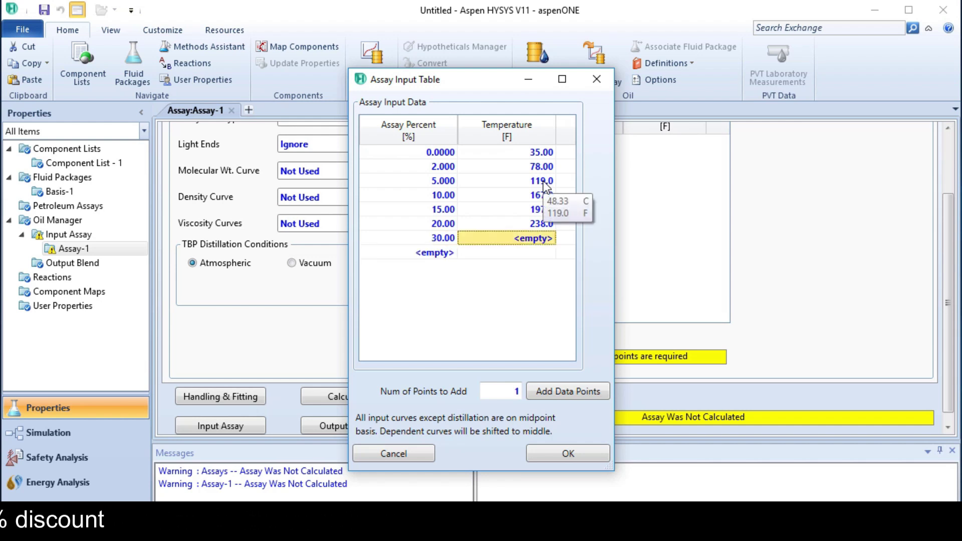
{"action": "type", "text": "309"}
{"action": "key", "text": "Return"}
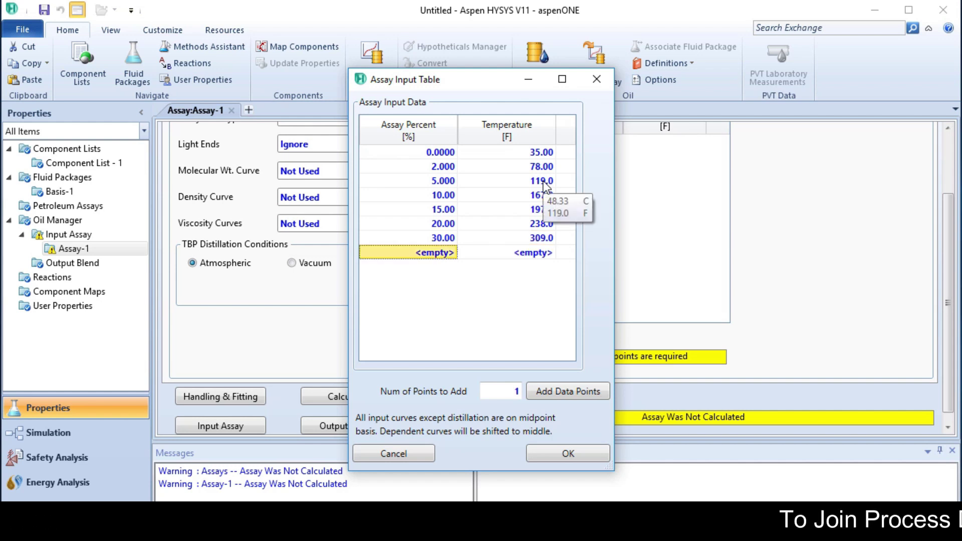
- Enter TBP points 40%/390 °F and 50%/477 °F
{"action": "type", "text": "40"}
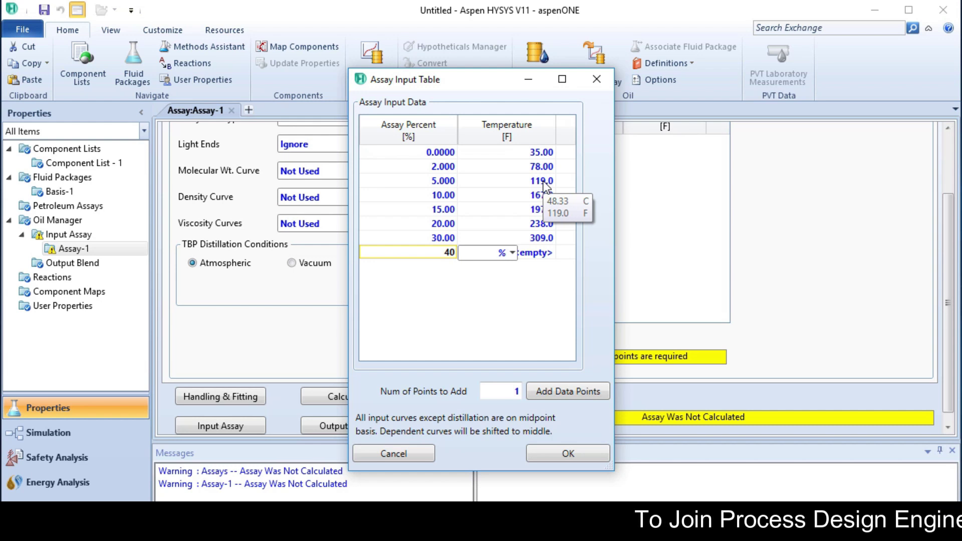
{"action": "key", "text": "Return"}
{"action": "mouse_move", "coordinate": [546, 187]}
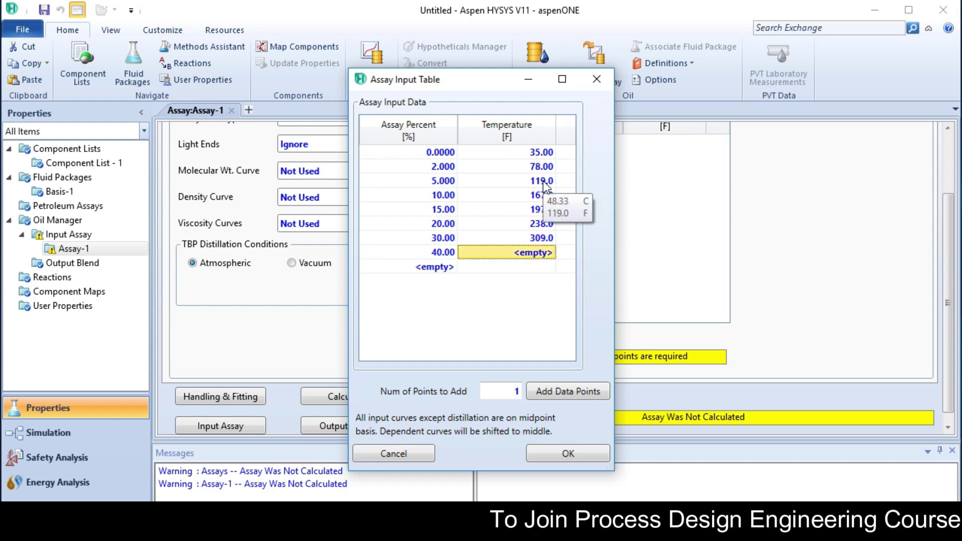
{"action": "type", "text": "390"}
{"action": "key", "text": "Return"}
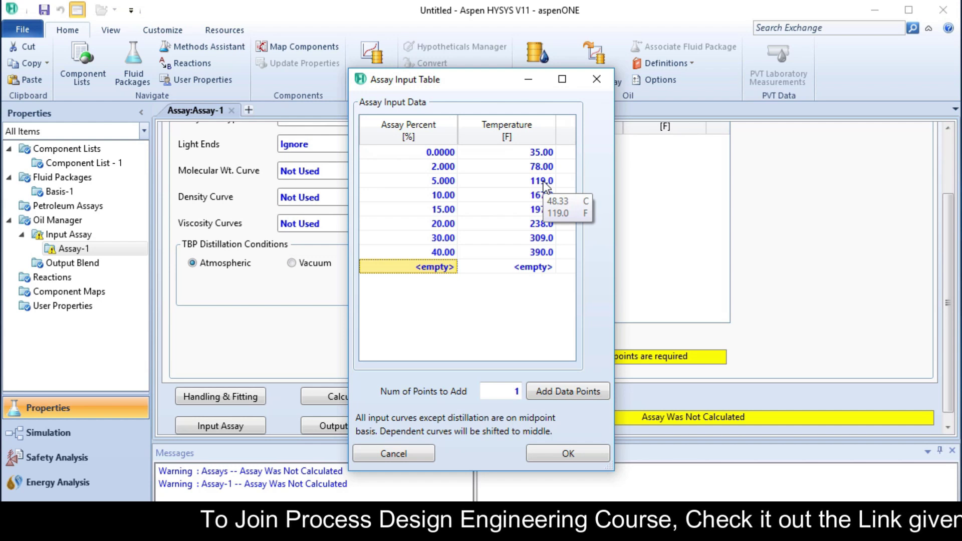
{"action": "type", "text": "50"}
{"action": "key", "text": "Return"}
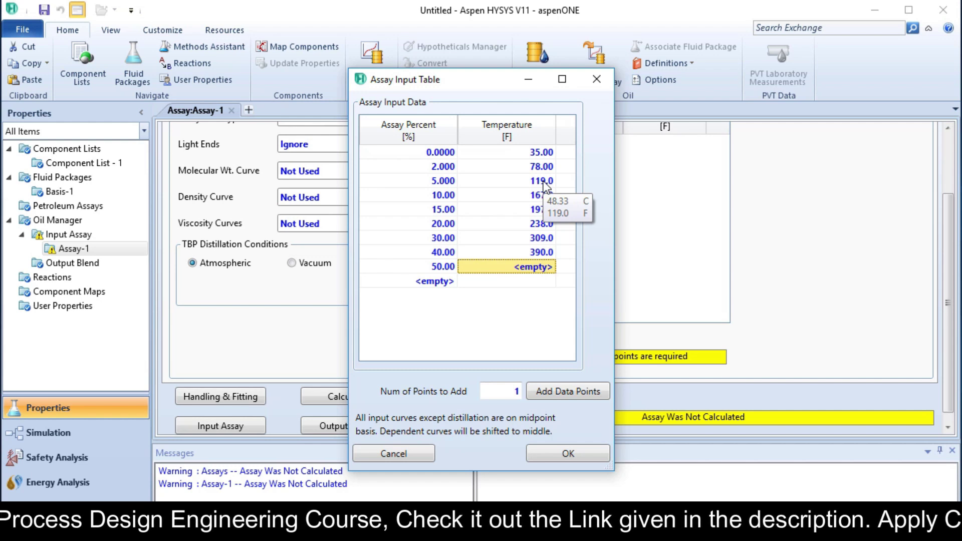
{"action": "type", "text": "477"}
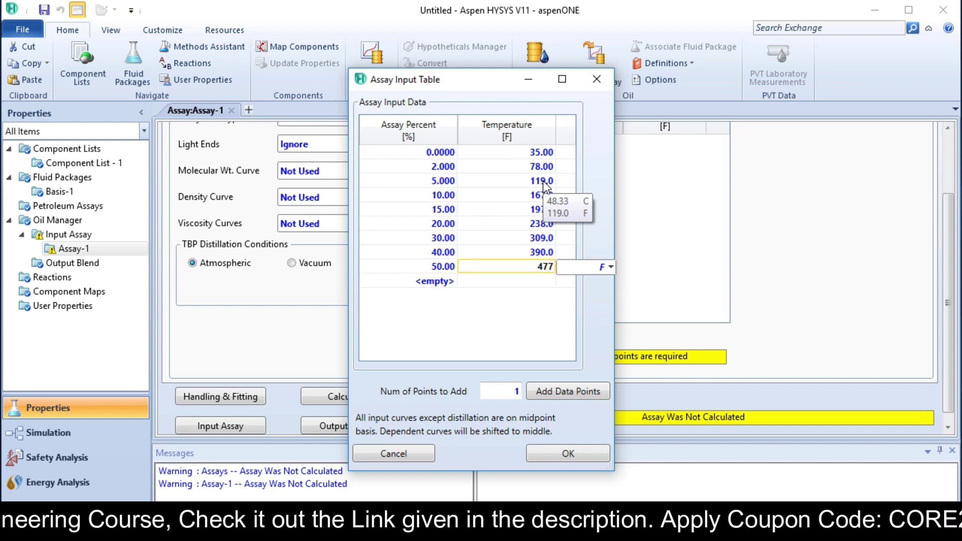
{"action": "key", "text": "Return"}
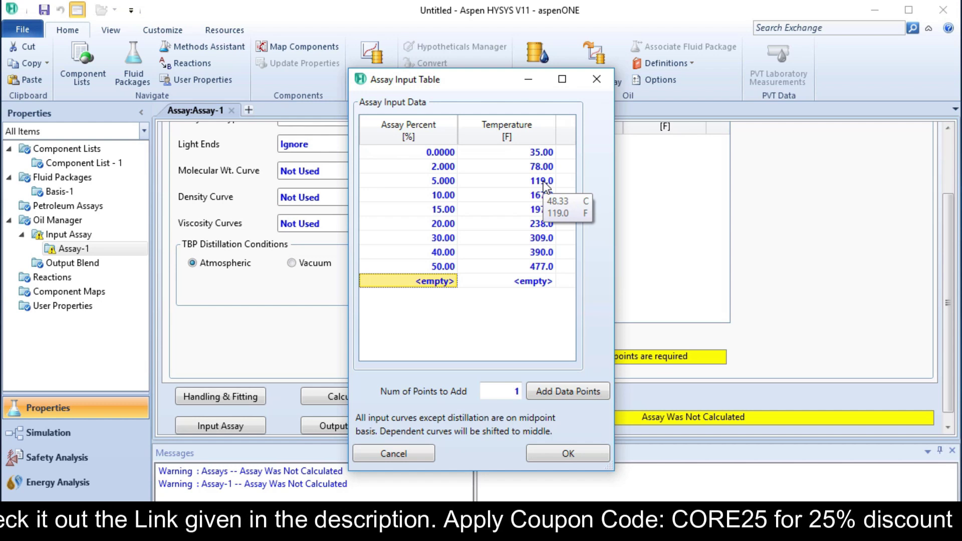
- Enter TBP points 60%/568 °F, 70%/573 °F and 80%/809 °F
{"action": "type", "text": "60"}
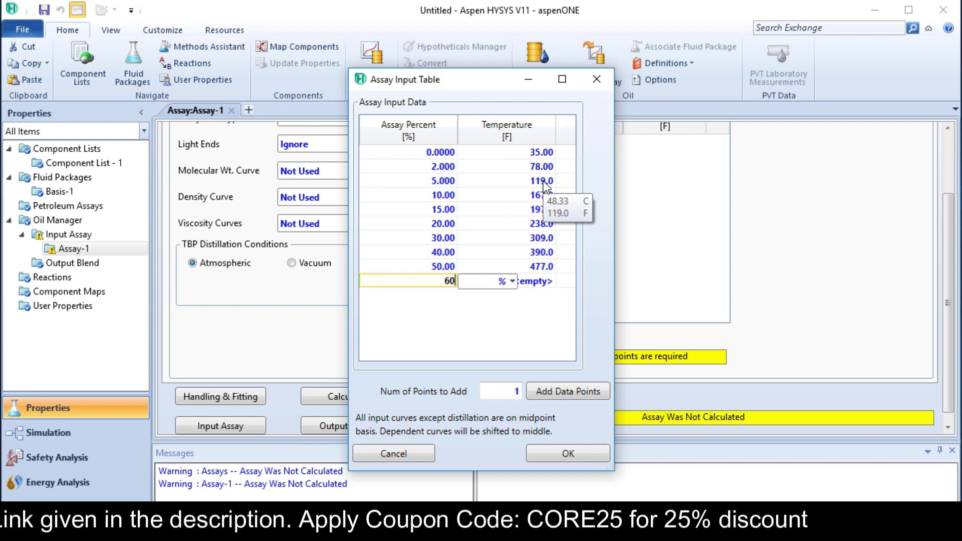
{"action": "key", "text": "Return"}
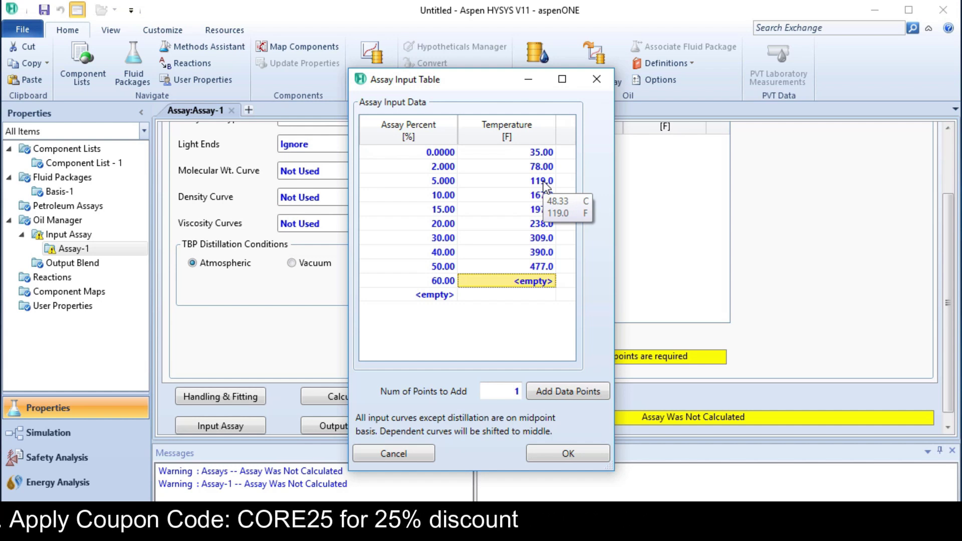
{"action": "type", "text": "568"}
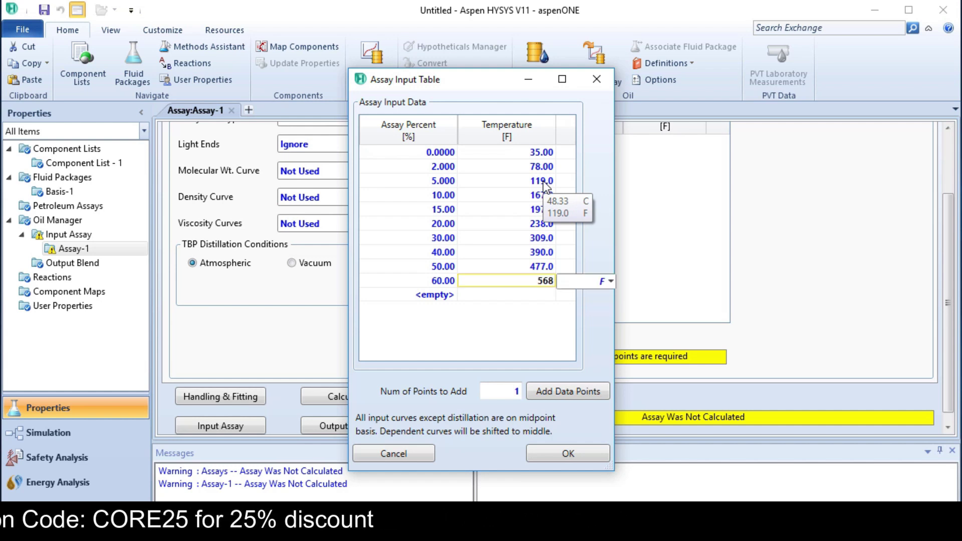
{"action": "key", "text": "Return"}
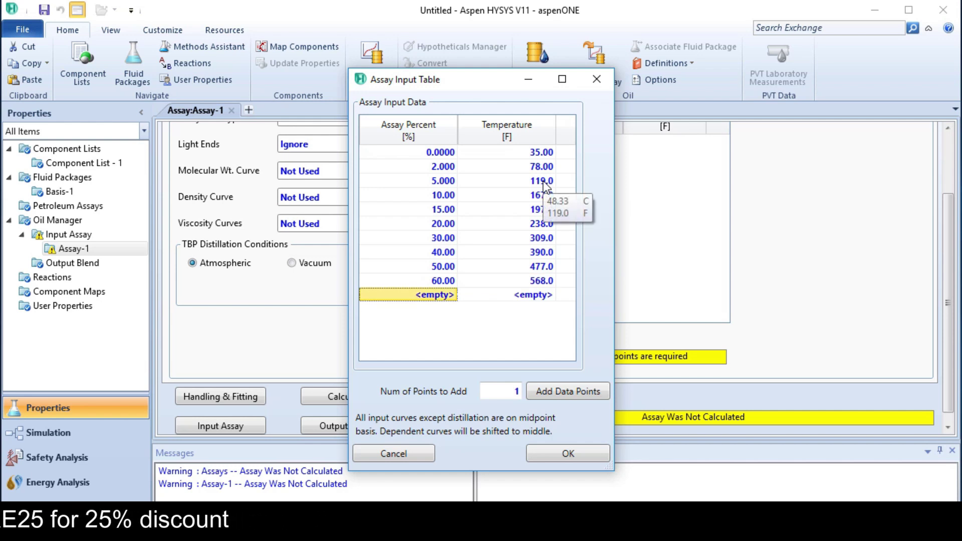
{"action": "type", "text": "70"}
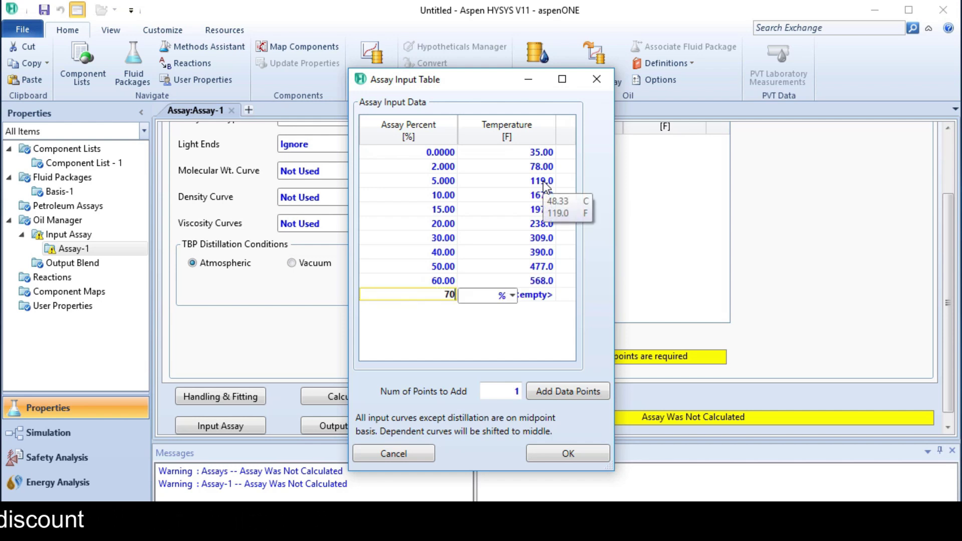
{"action": "key", "text": "Return"}
{"action": "type", "text": "573"}
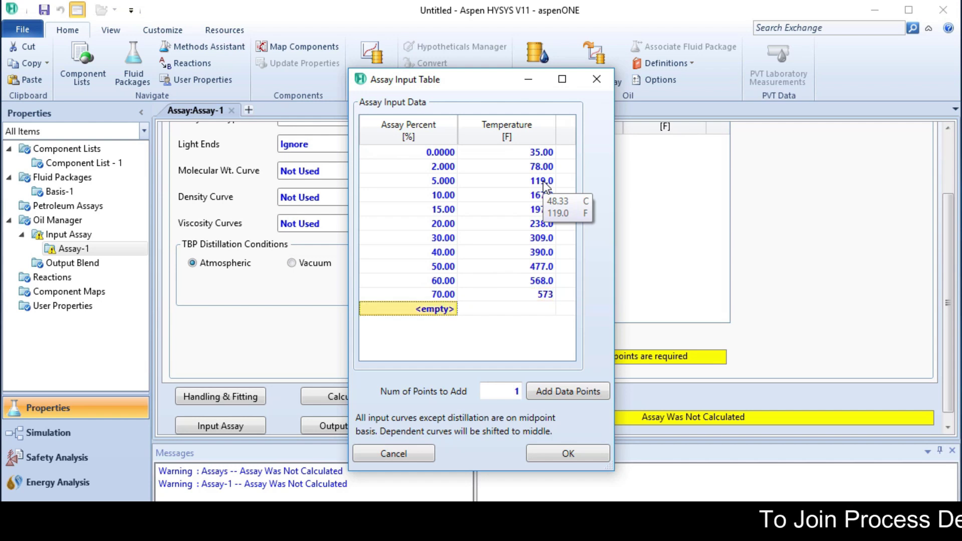
{"action": "key", "text": "Return"}
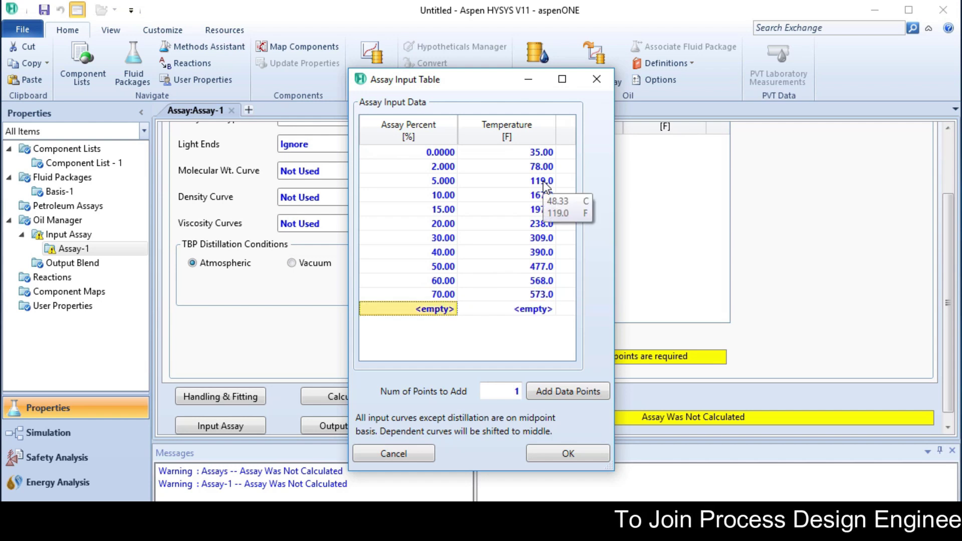
{"action": "type", "text": "80"}
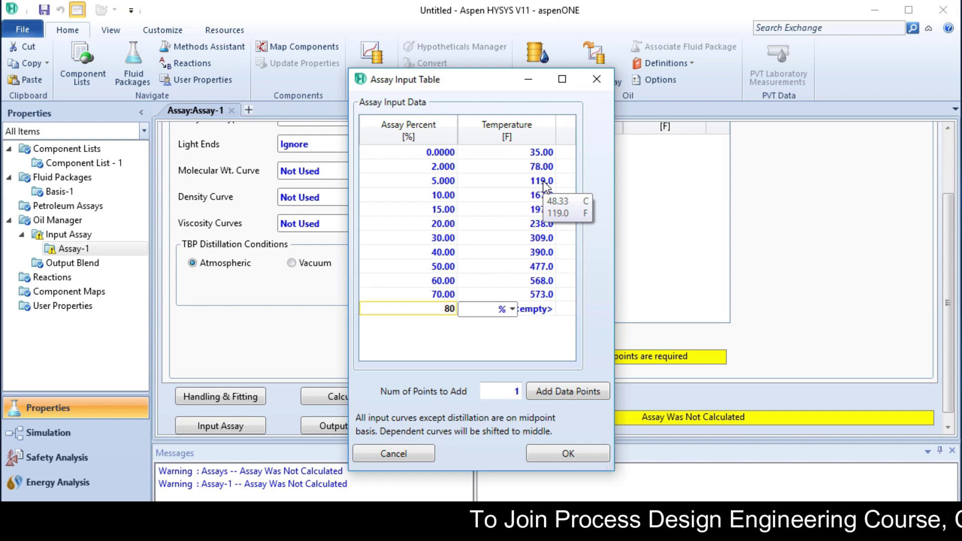
{"action": "key", "text": "Return"}
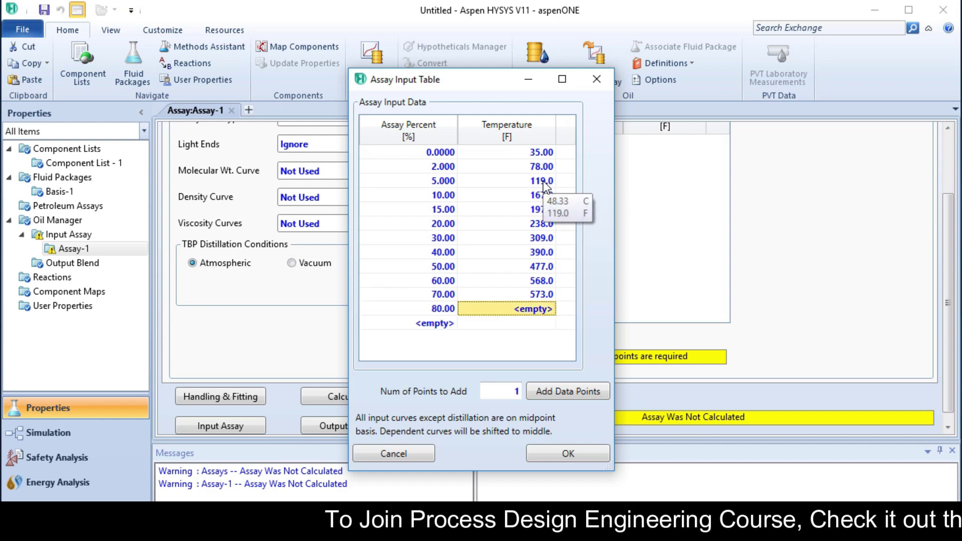
{"action": "type", "text": "809"}
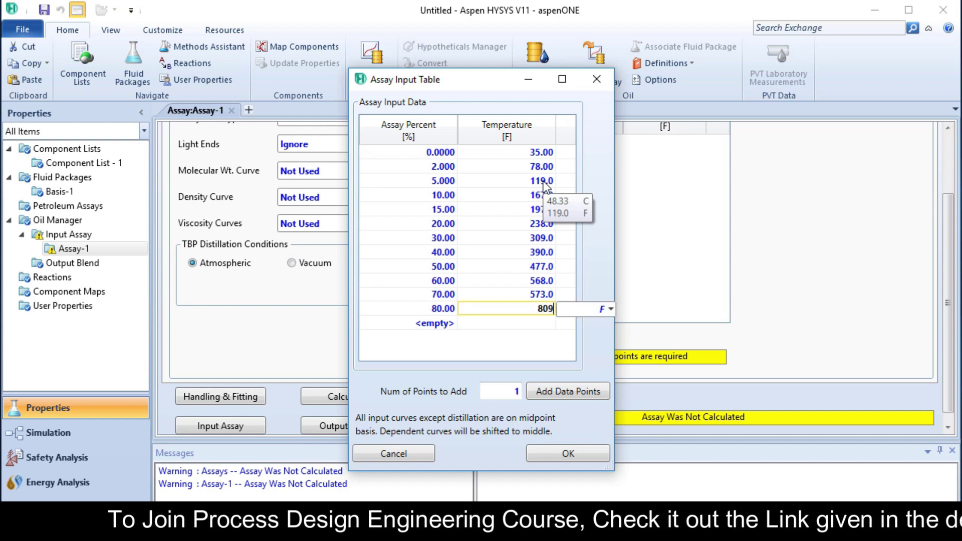
{"action": "key", "text": "Return"}
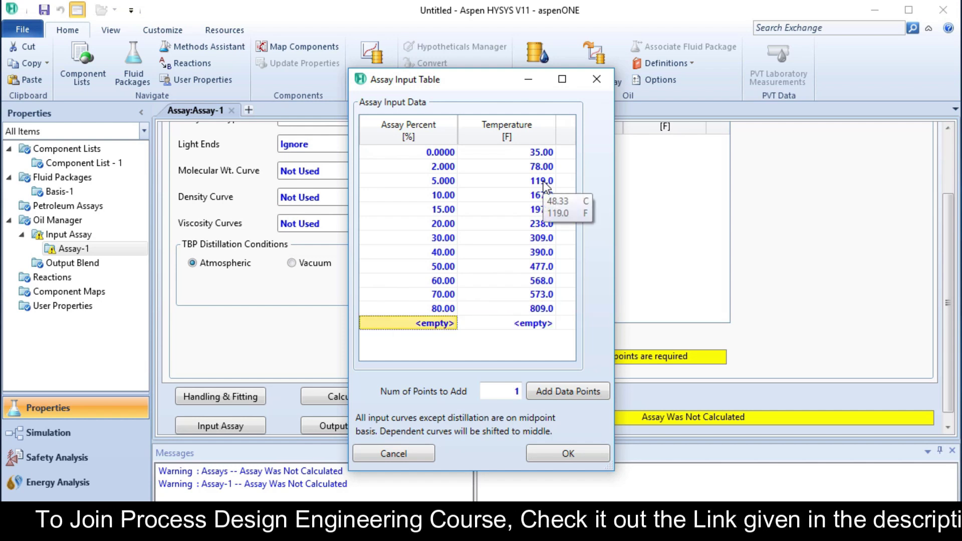
- Enter TBP points 90%/1024 °F and 95%/1191 °F
{"action": "type", "text": "90"}
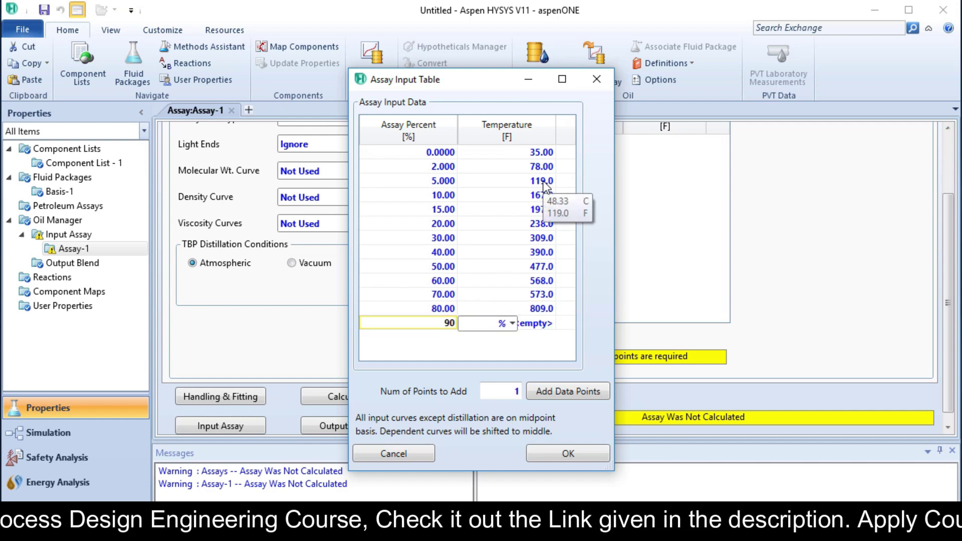
{"action": "key", "text": "Return"}
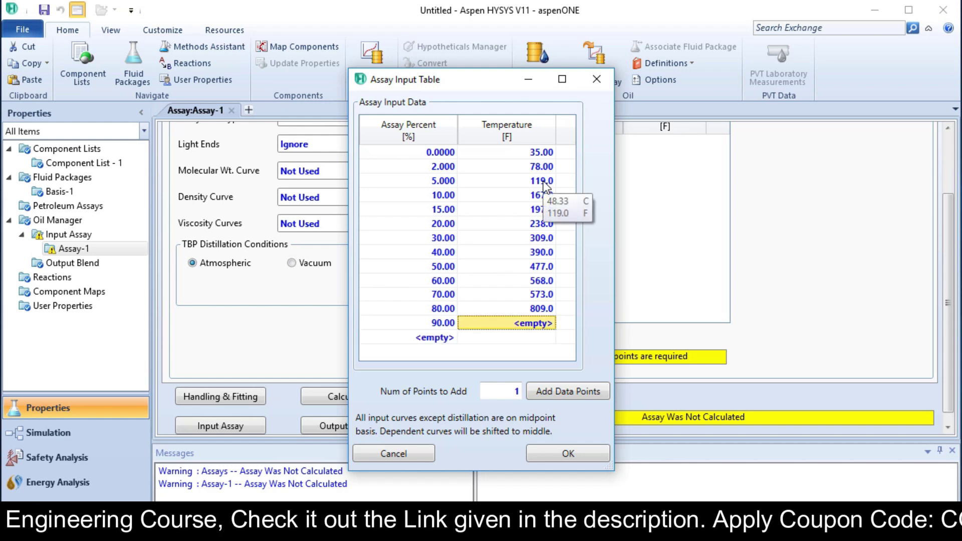
{"action": "type", "text": "1024"}
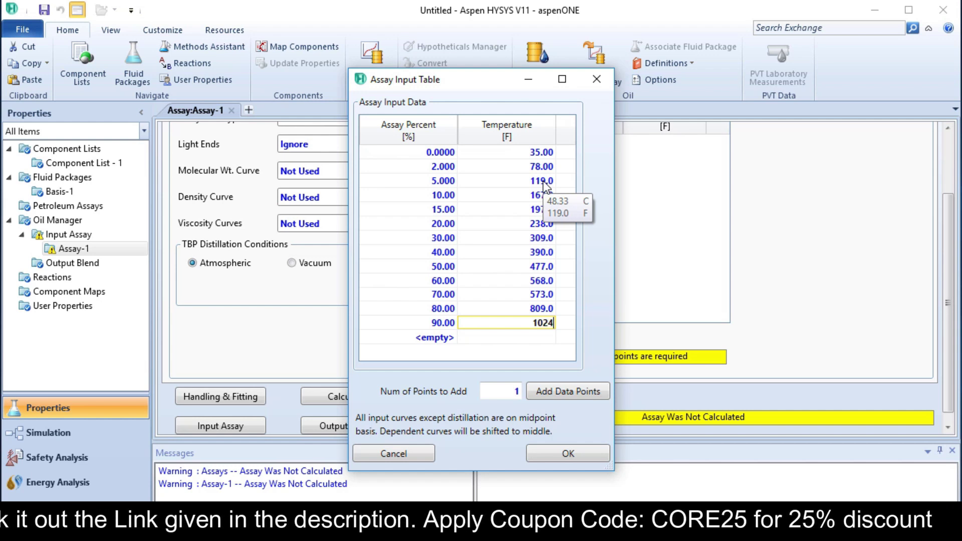
{"action": "key", "text": "Return"}
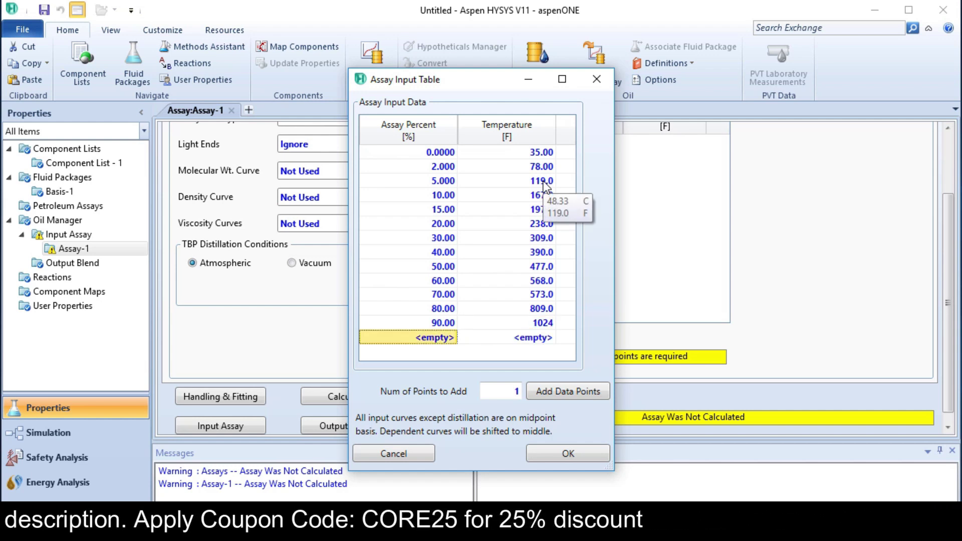
{"action": "type", "text": "95"}
{"action": "key", "text": "Return"}
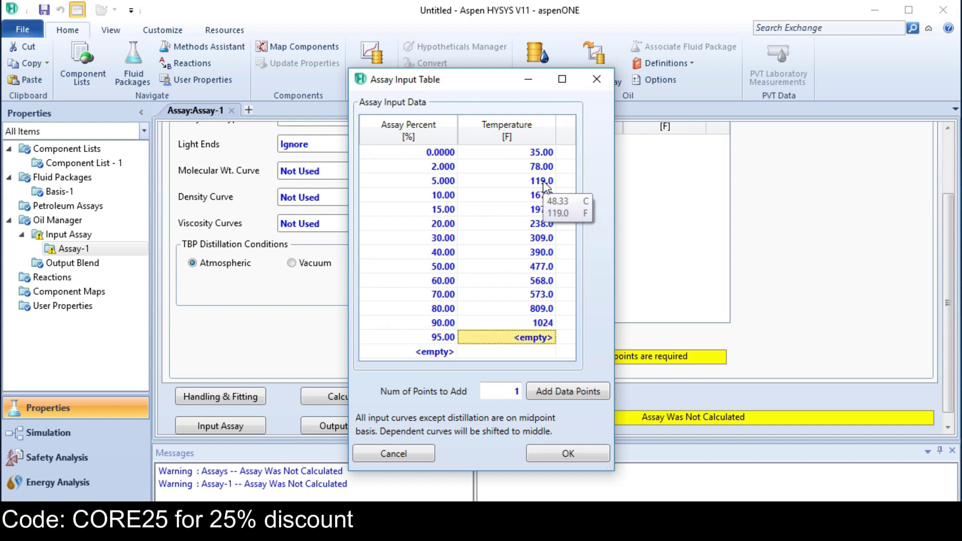
{"action": "type", "text": "1191"}
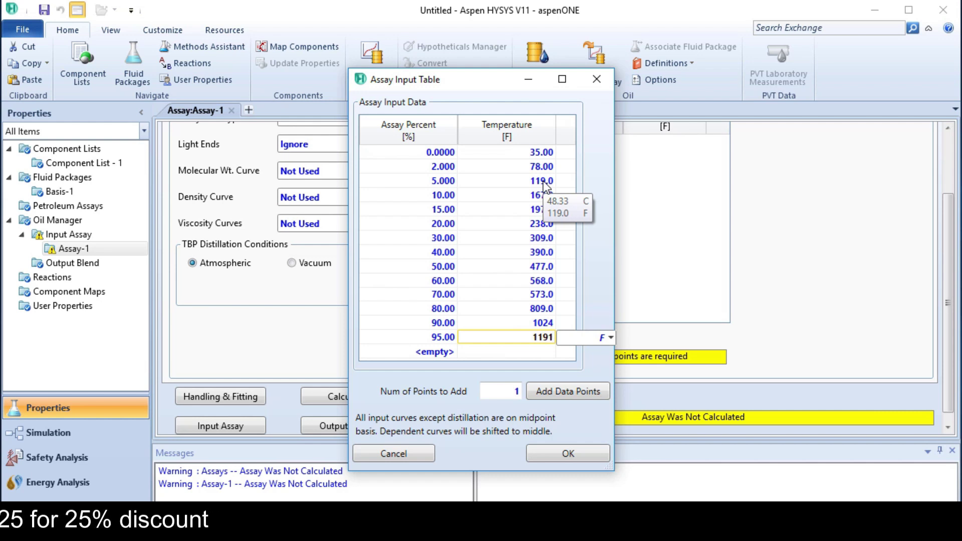
{"action": "key", "text": "Return"}
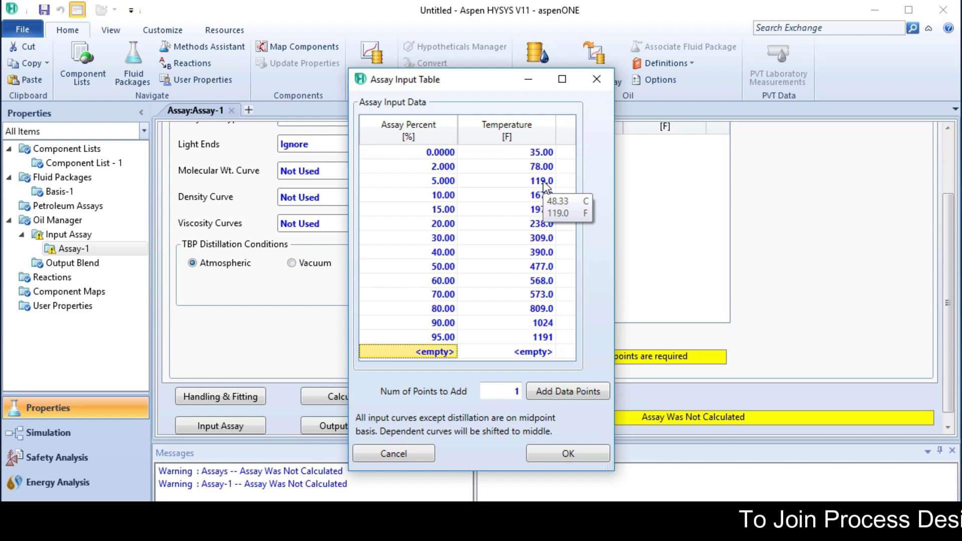
- Enter TBP points 98%/1327 °F and 100%/1429 °F, then accept the table
{"action": "type", "text": "98"}
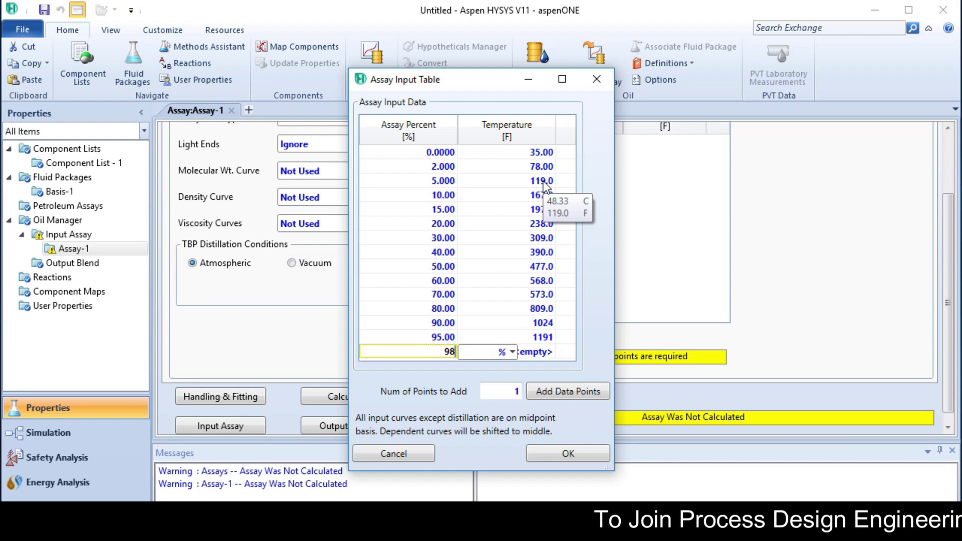
{"action": "key", "text": "Return"}
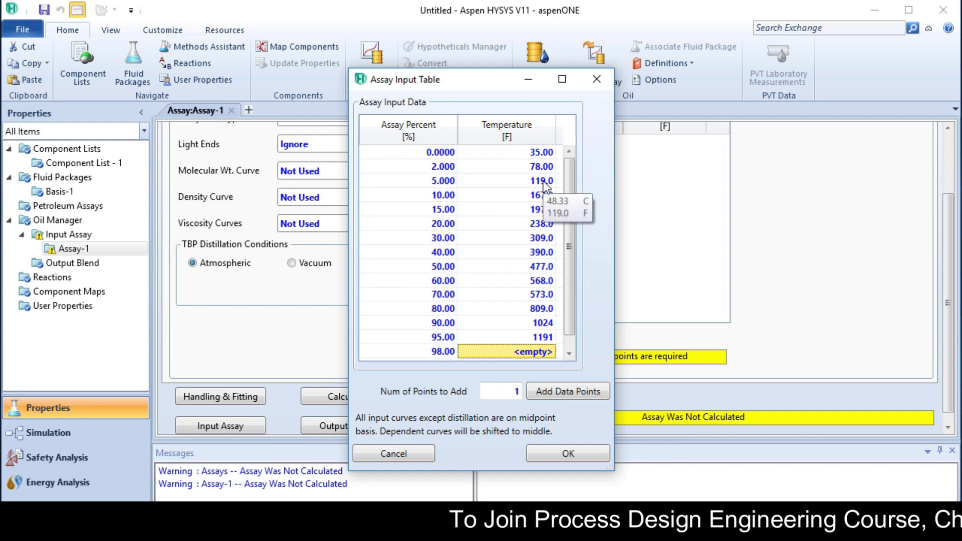
{"action": "type", "text": "1327"}
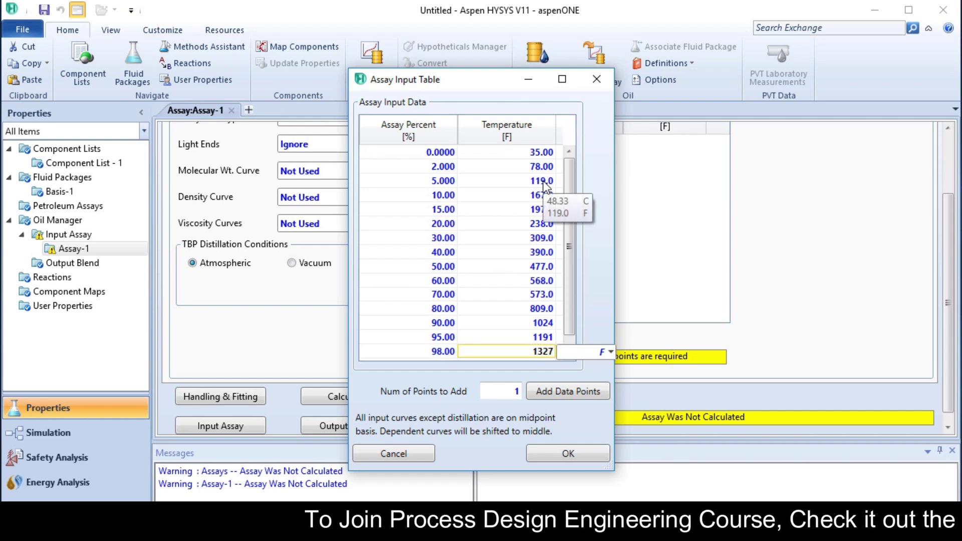
{"action": "key", "text": "Return"}
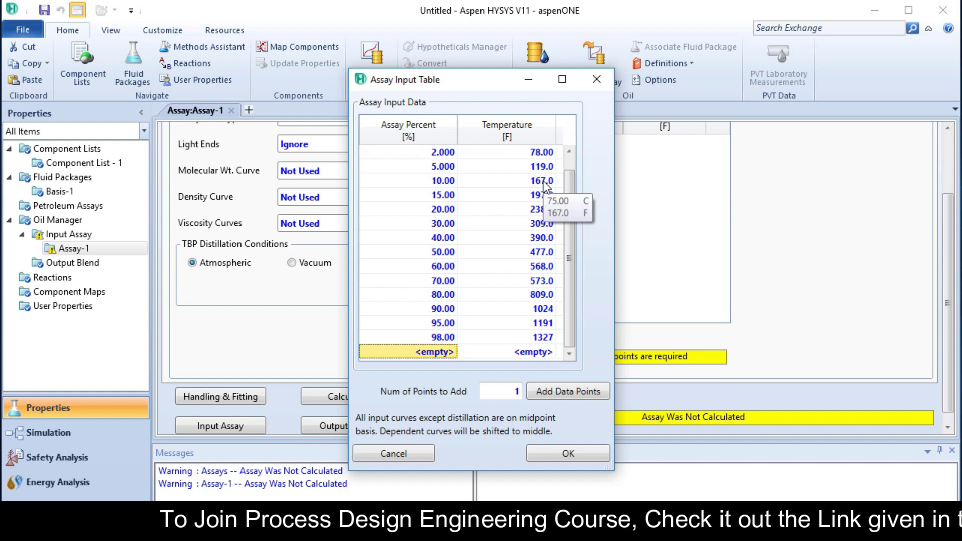
{"action": "type", "text": "100"}
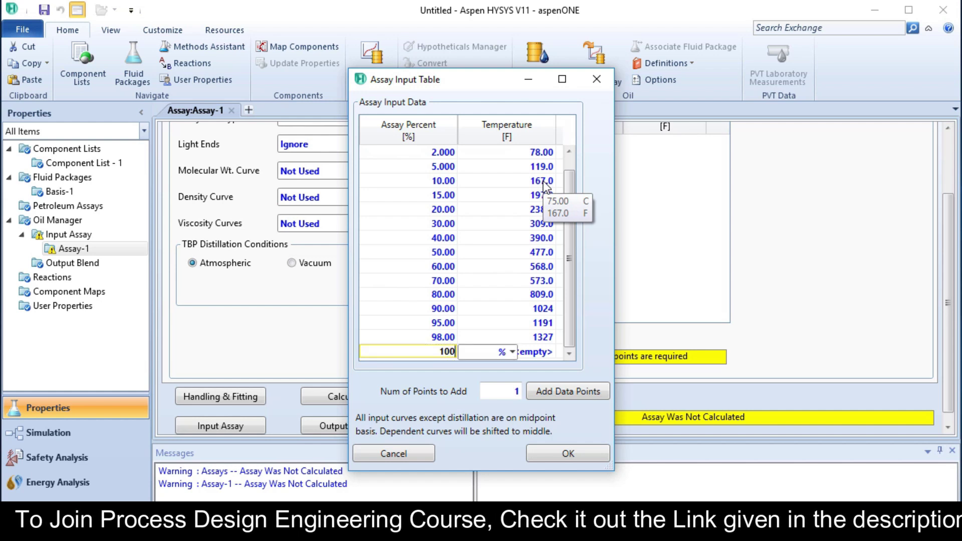
{"action": "key", "text": "Return"}
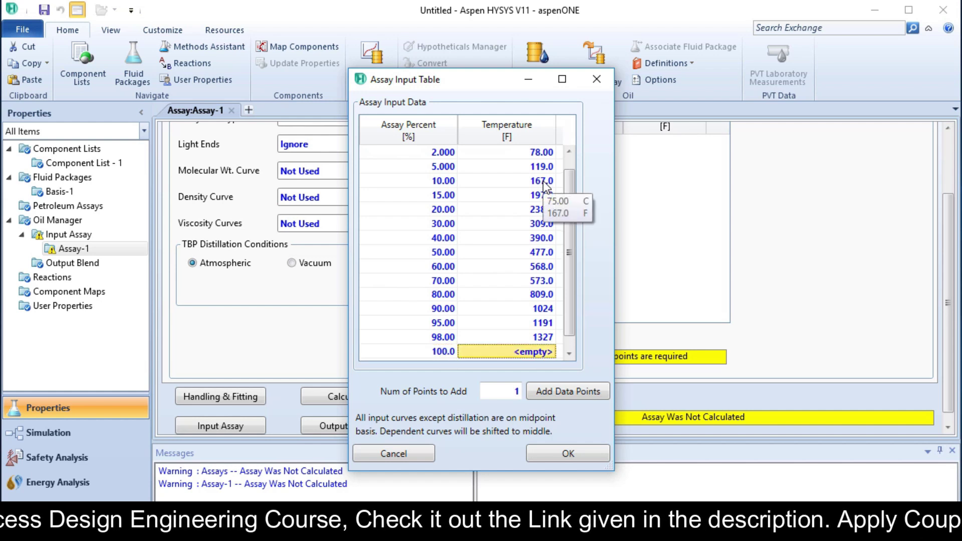
{"action": "type", "text": "1429"}
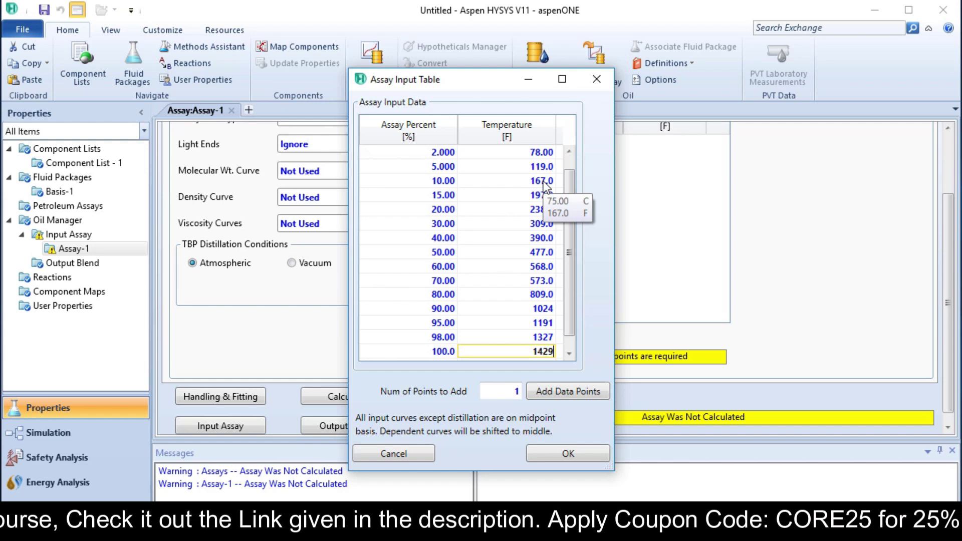
{"action": "key", "text": "Return"}
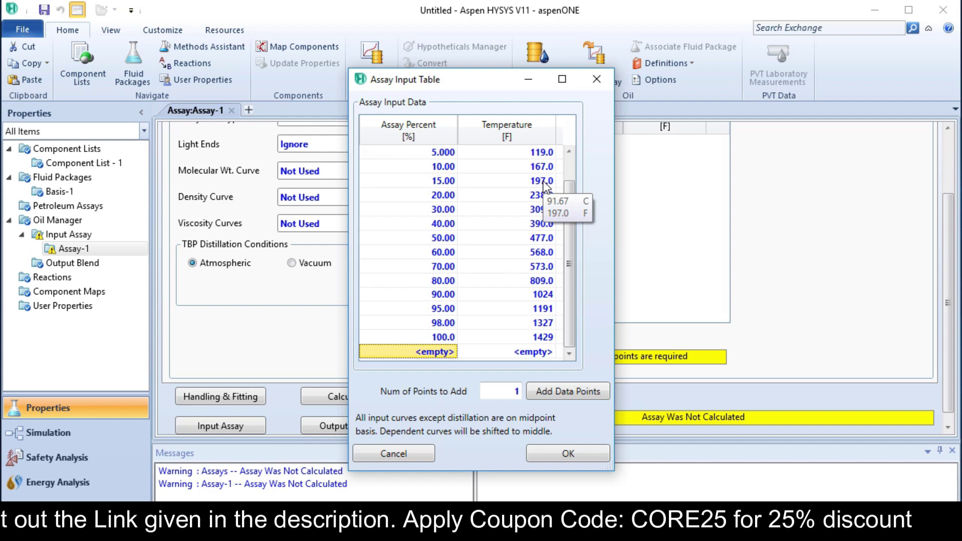
{"action": "left_click", "coordinate": [562, 453]}
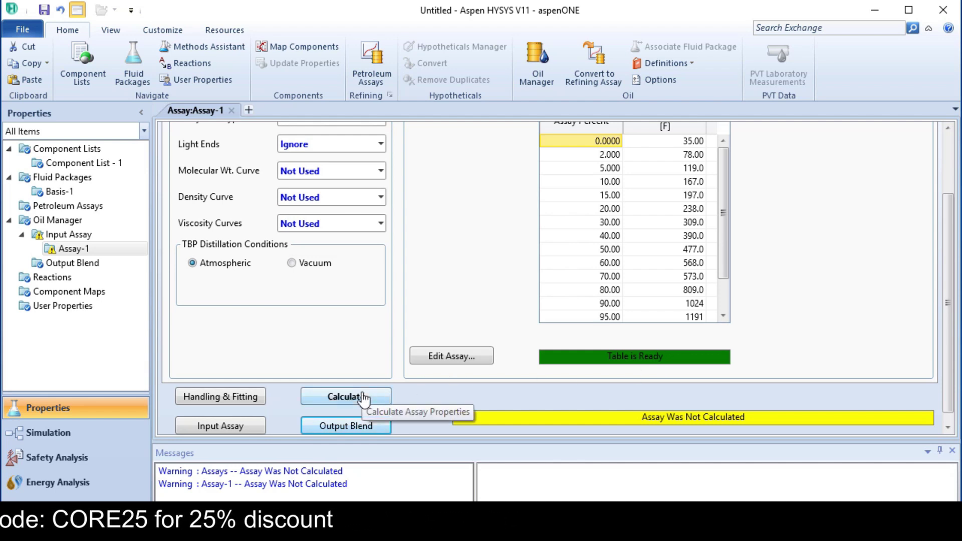
- Calculate Assay-1, review its working curves and TBP plot, then go to Output Blend
{"action": "left_click", "coordinate": [362, 397]}
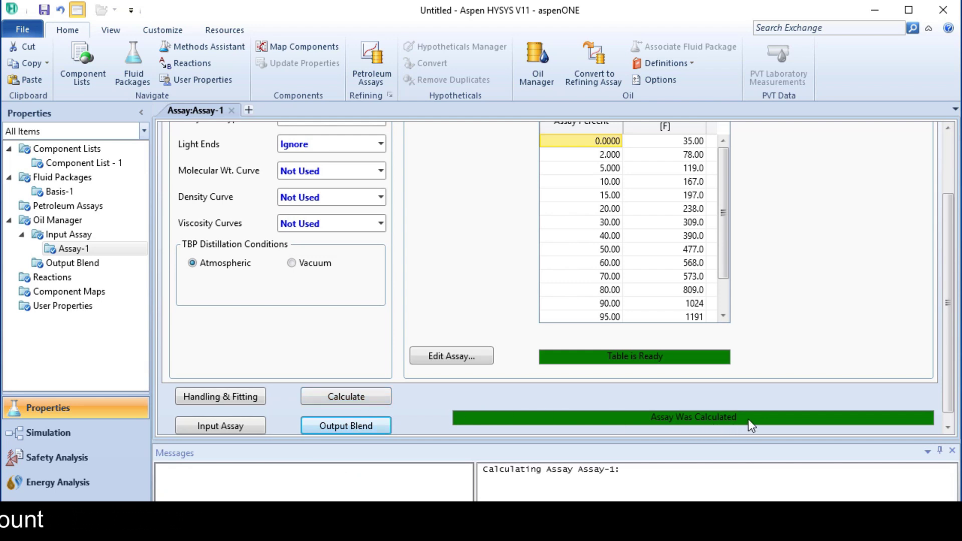
{"action": "scroll", "coordinate": [468, 327], "scroll_direction": "up", "scroll_amount": 3}
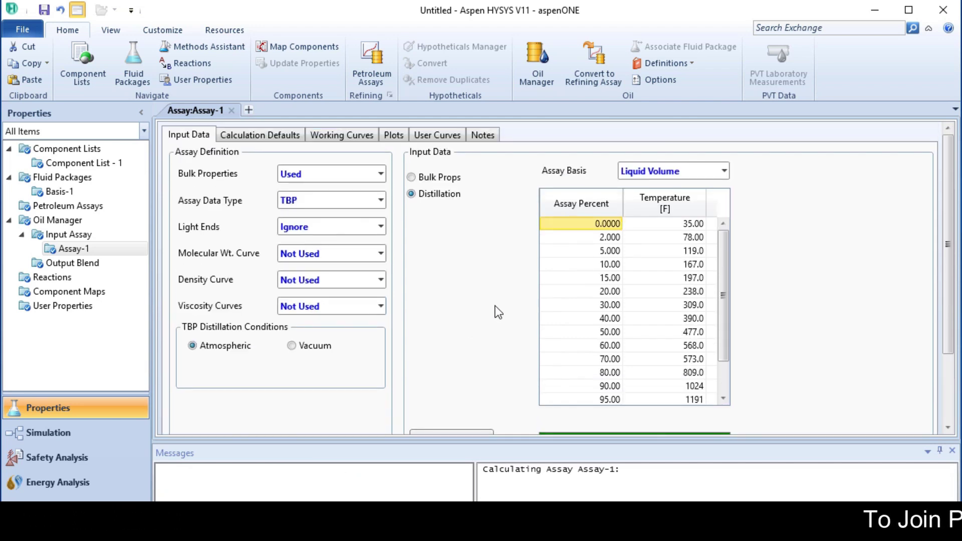
{"action": "left_click", "coordinate": [279, 135]}
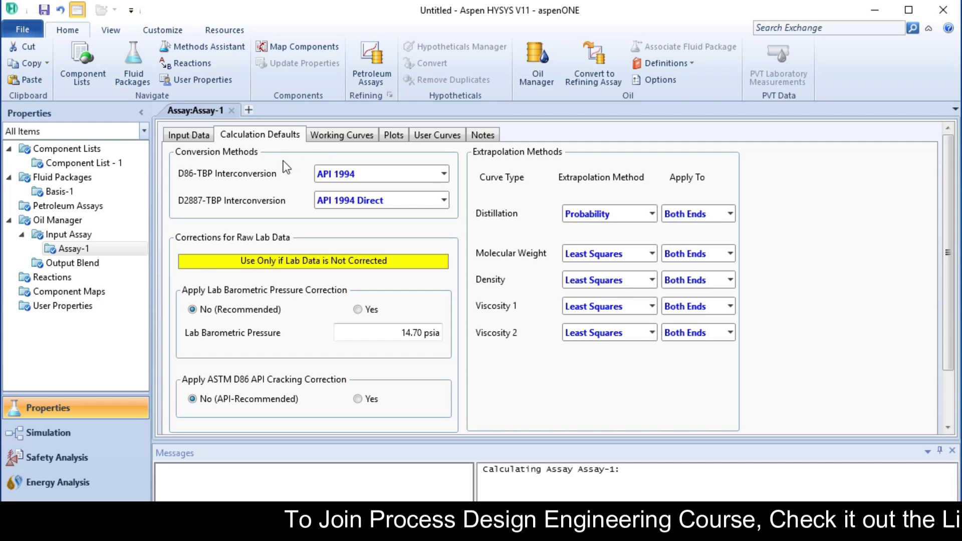
{"action": "left_click", "coordinate": [347, 135]}
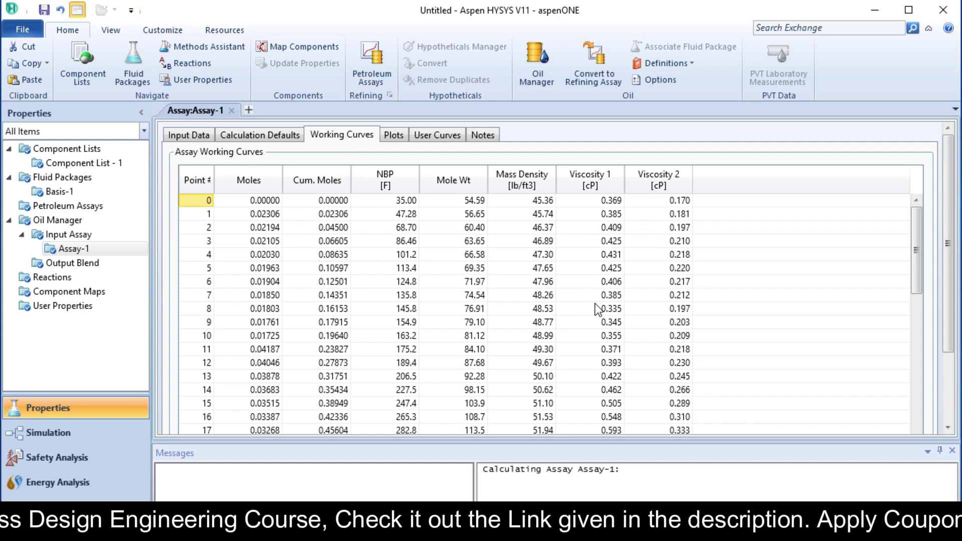
{"action": "left_click", "coordinate": [399, 136]}
{"action": "mouse_move", "coordinate": [706, 335]}
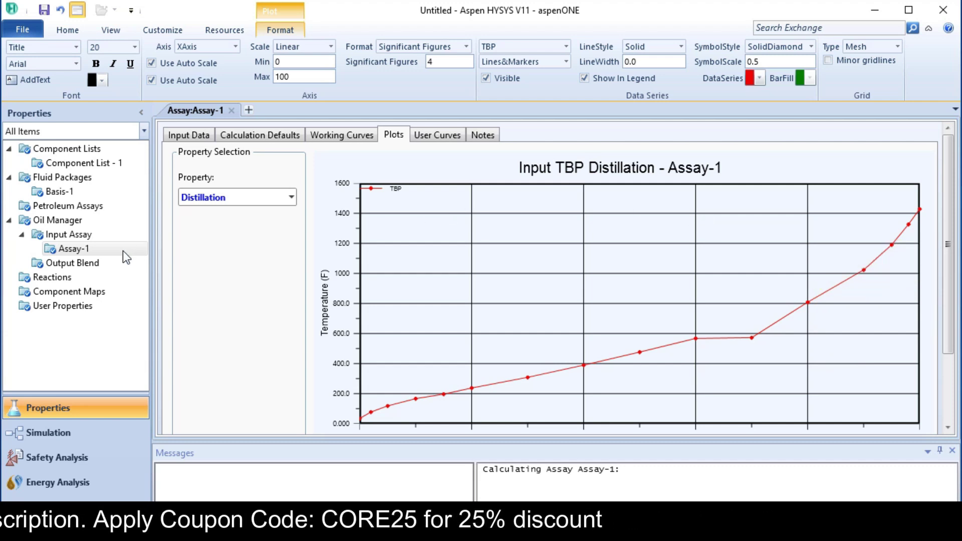
{"action": "double_click", "coordinate": [84, 265]}
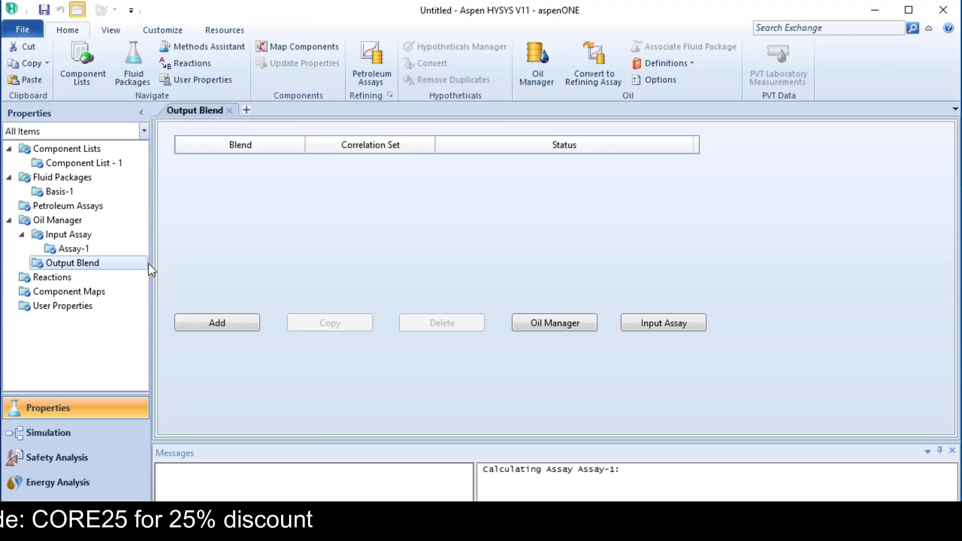
- Add Blend-1 and select Assay-1 from its available assays
{"action": "left_click", "coordinate": [224, 323]}
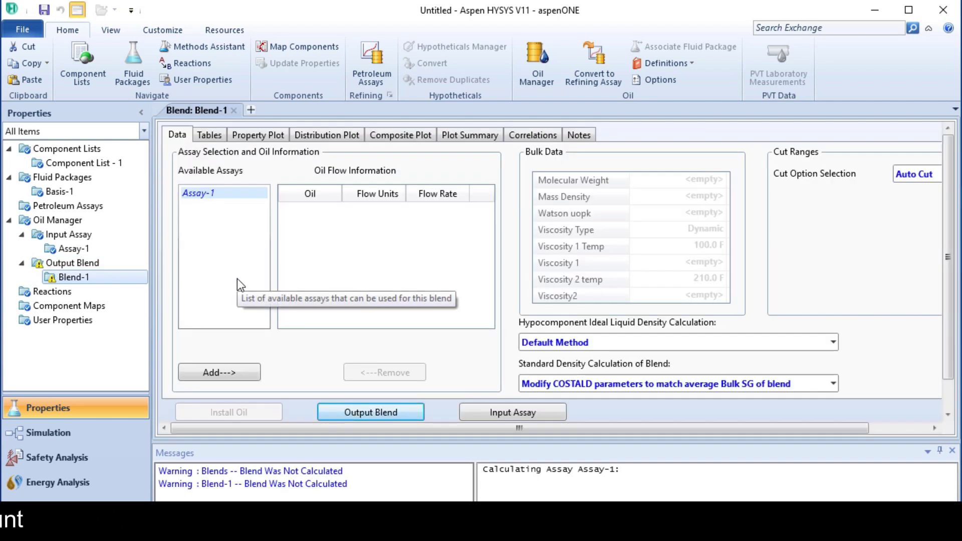
{"action": "left_click", "coordinate": [201, 193]}
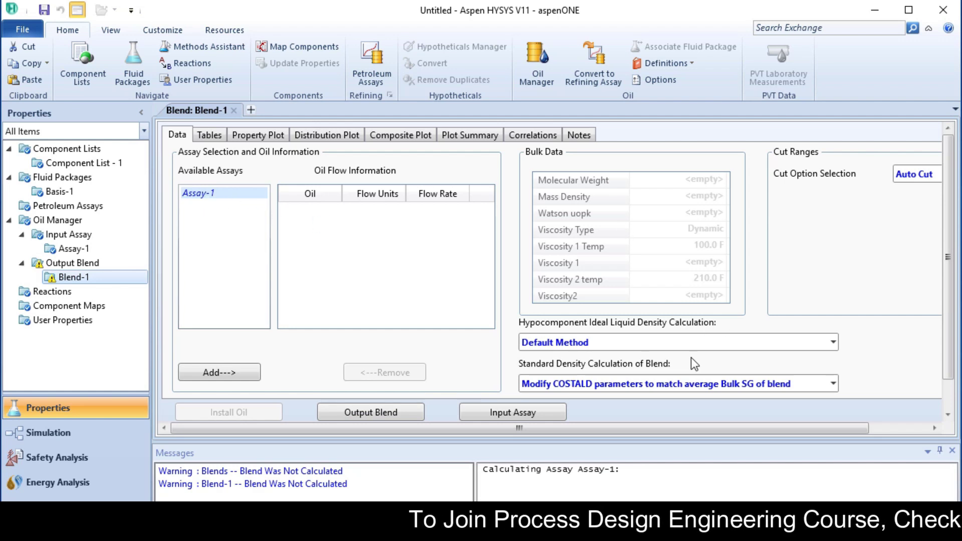
{"action": "left_click_drag", "start_coordinate": [656, 427], "coordinate": [735, 426]}
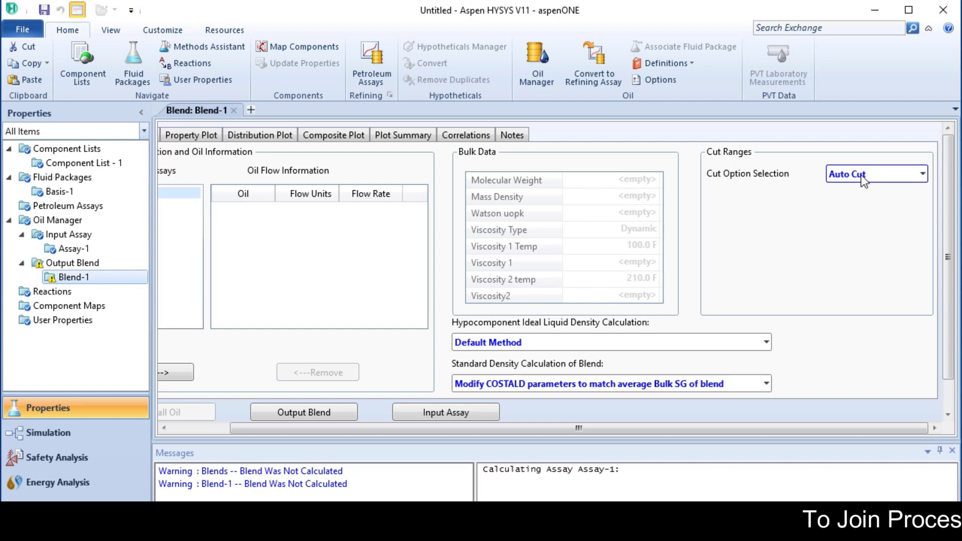
{"action": "left_click", "coordinate": [921, 175]}
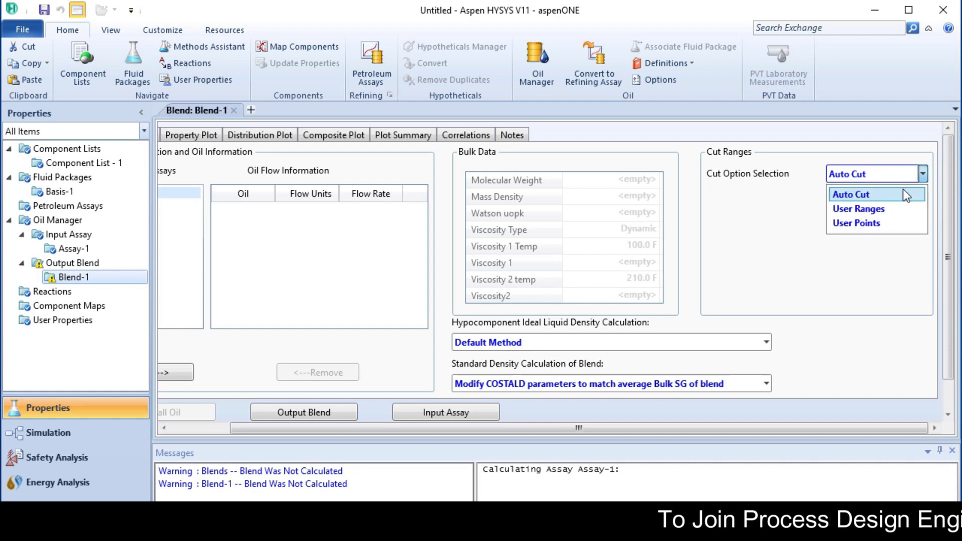
{"action": "left_click", "coordinate": [871, 225]}
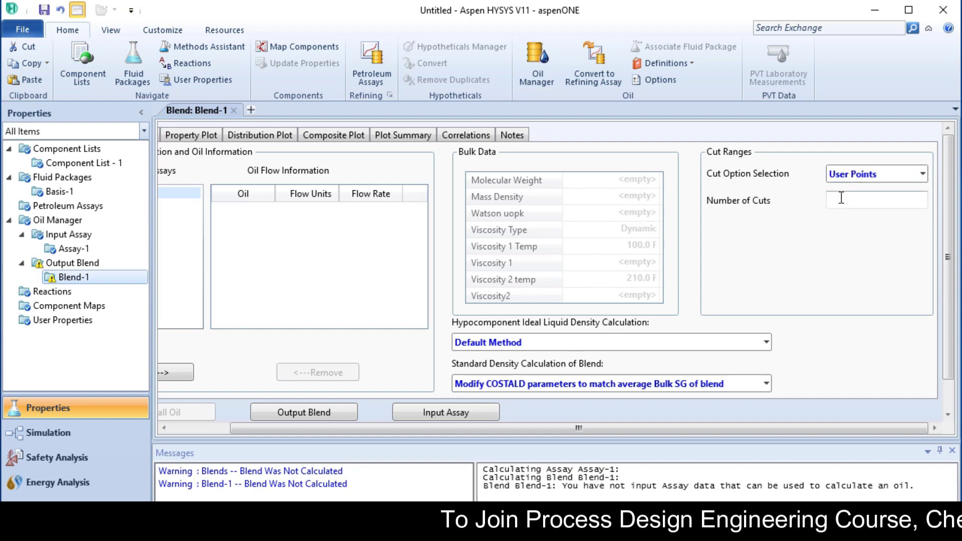
{"action": "left_click", "coordinate": [841, 198]}
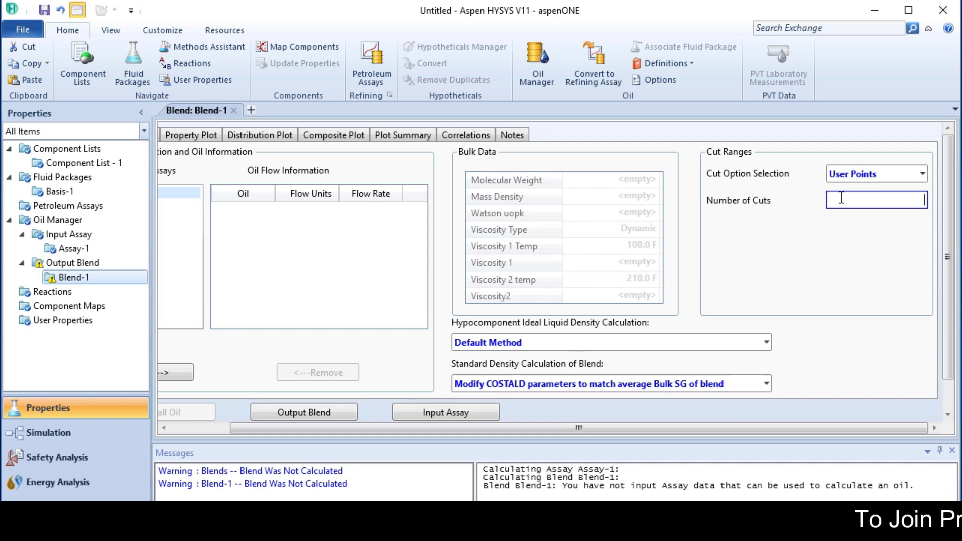
{"action": "left_click", "coordinate": [923, 174]}
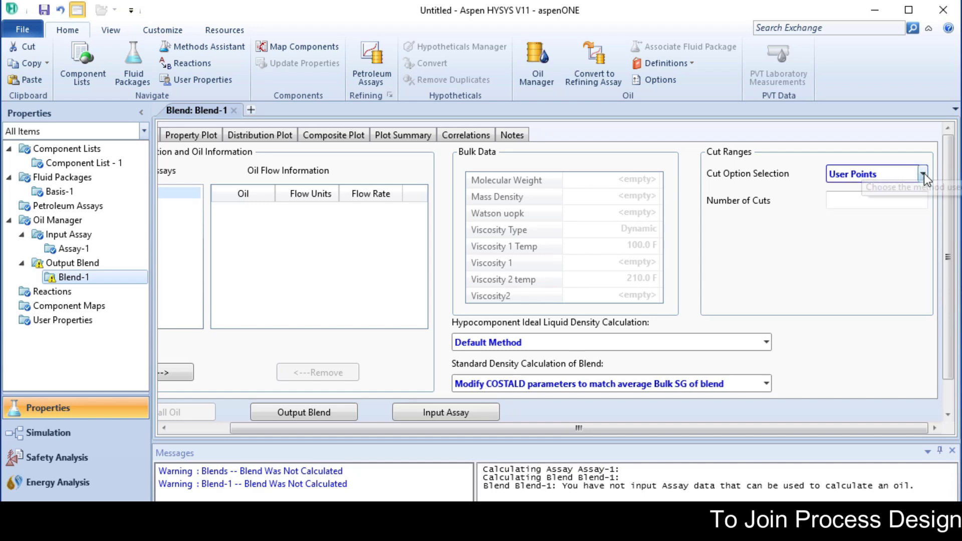
{"action": "left_click", "coordinate": [876, 194]}
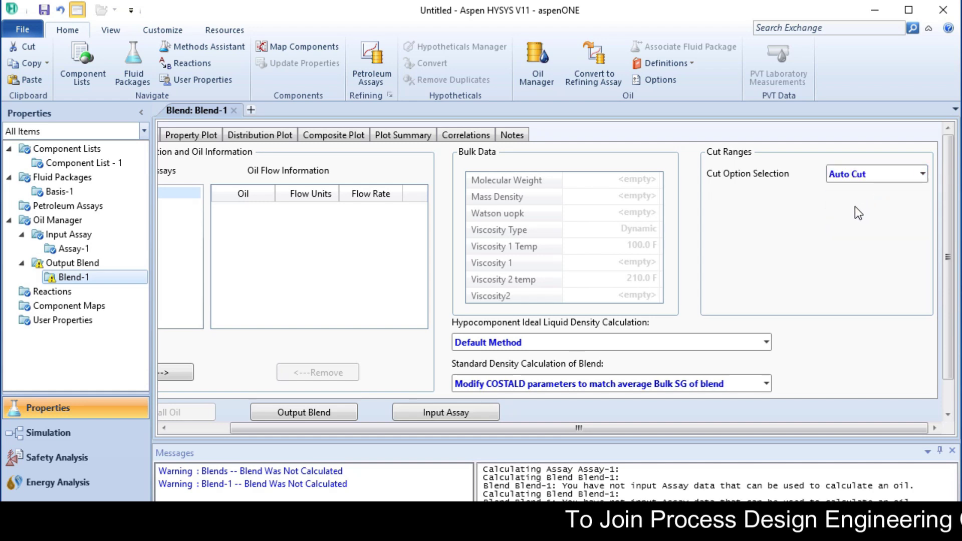
{"action": "left_click_drag", "start_coordinate": [563, 428], "coordinate": [462, 430]}
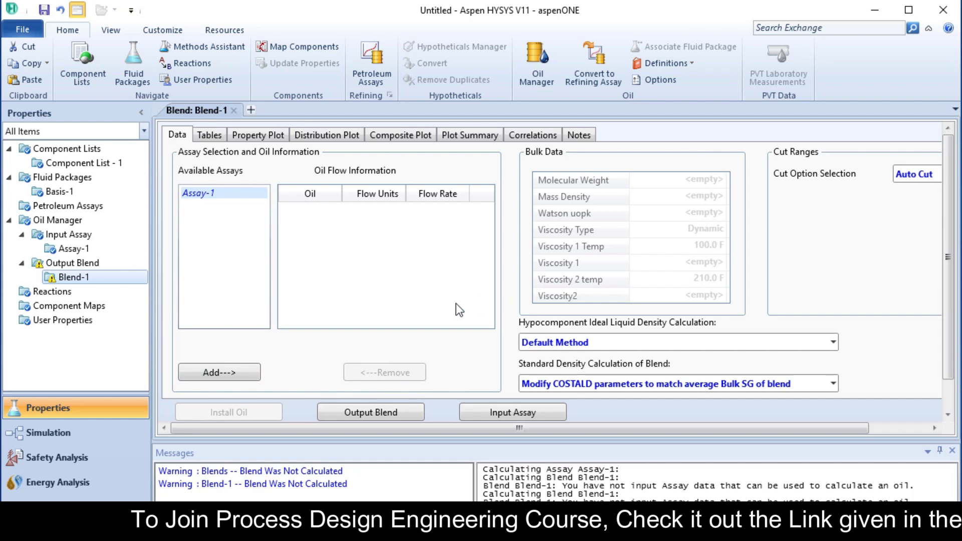
- Move Assay-1 into Blend-1's oil flow and view the hypocomponent property table
{"action": "left_click", "coordinate": [226, 373]}
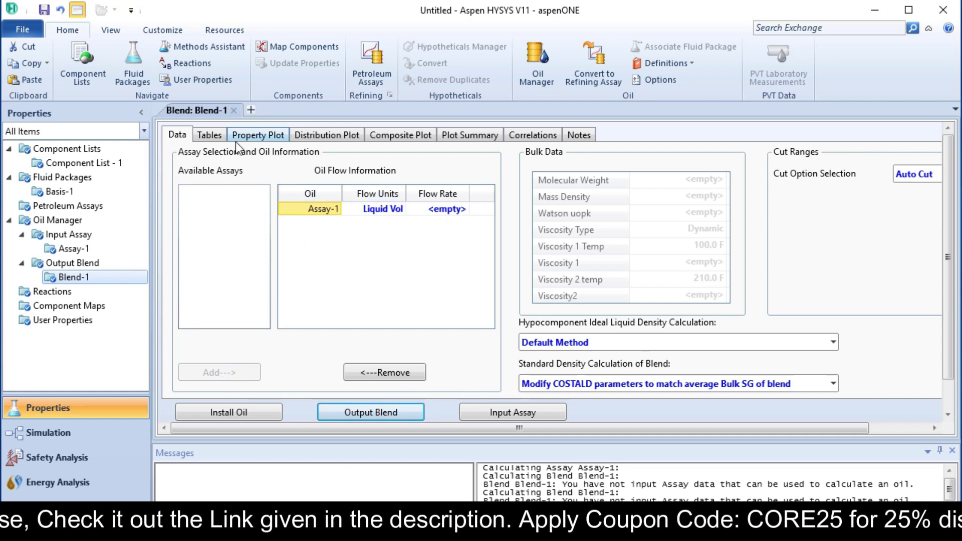
{"action": "left_click", "coordinate": [209, 135]}
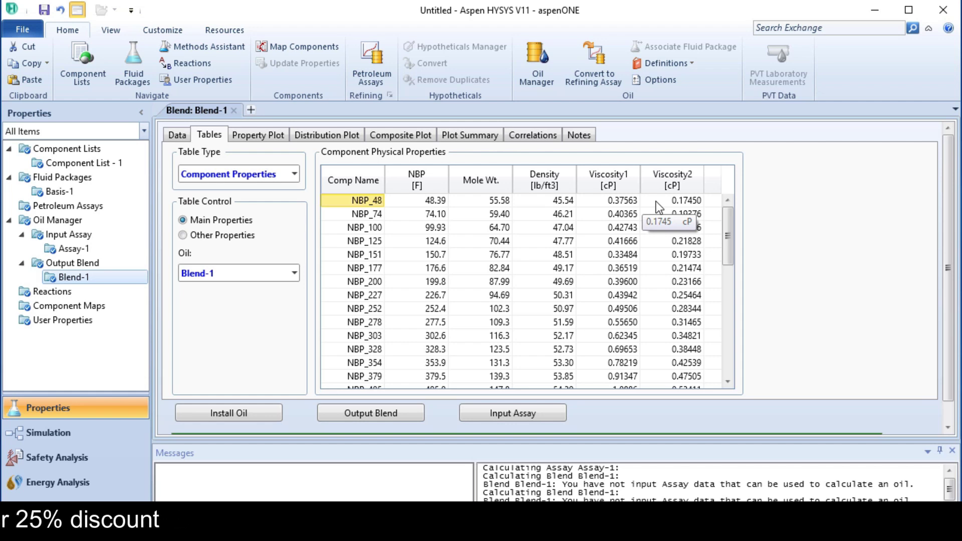
- Plot Blend-1's TBP, ASTM (D86) and D86 (Crack Reduced) curves
{"action": "left_click", "coordinate": [258, 135]}
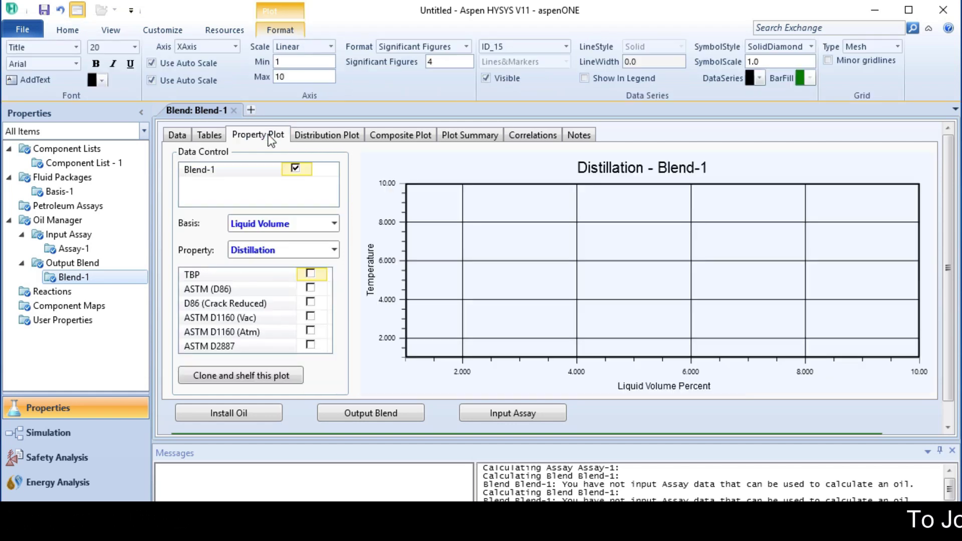
{"action": "left_click", "coordinate": [310, 273]}
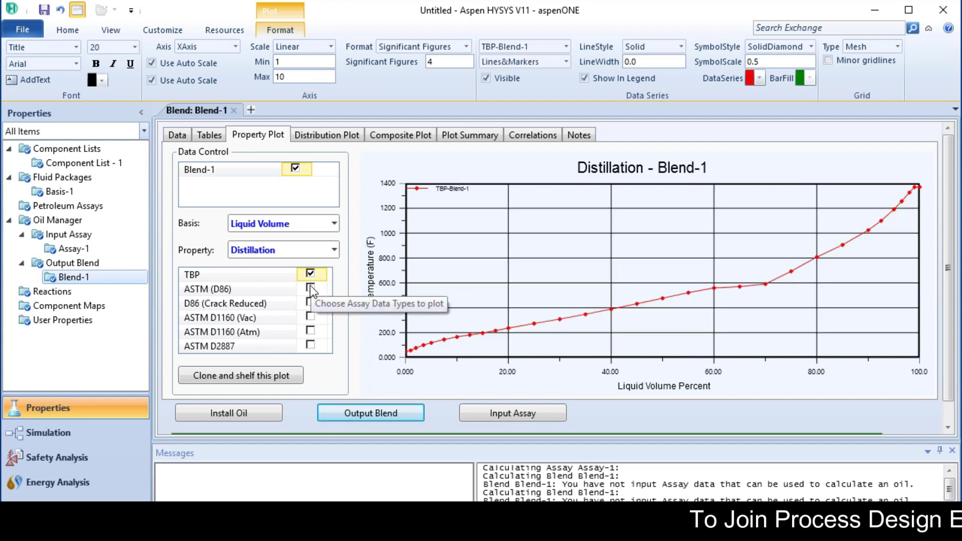
{"action": "left_click", "coordinate": [310, 287]}
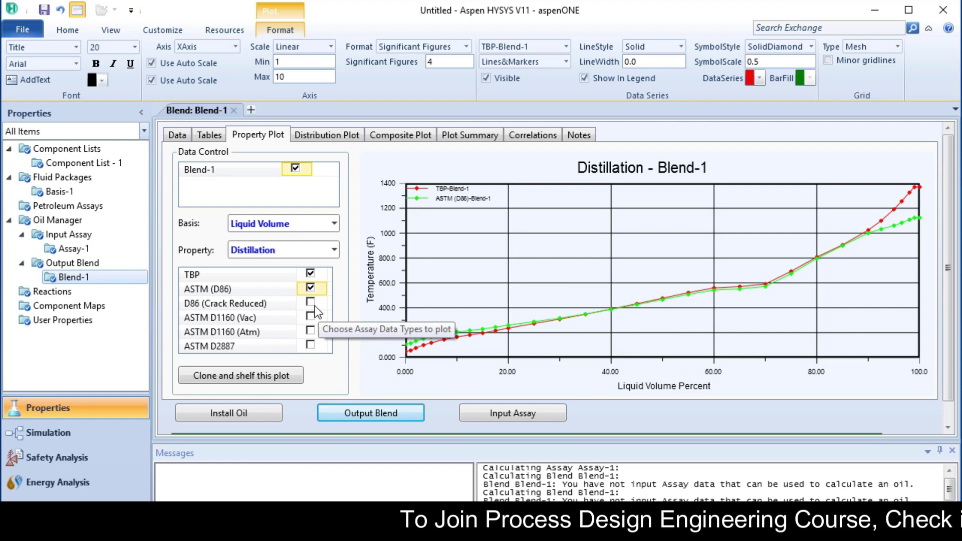
{"action": "left_click", "coordinate": [311, 303]}
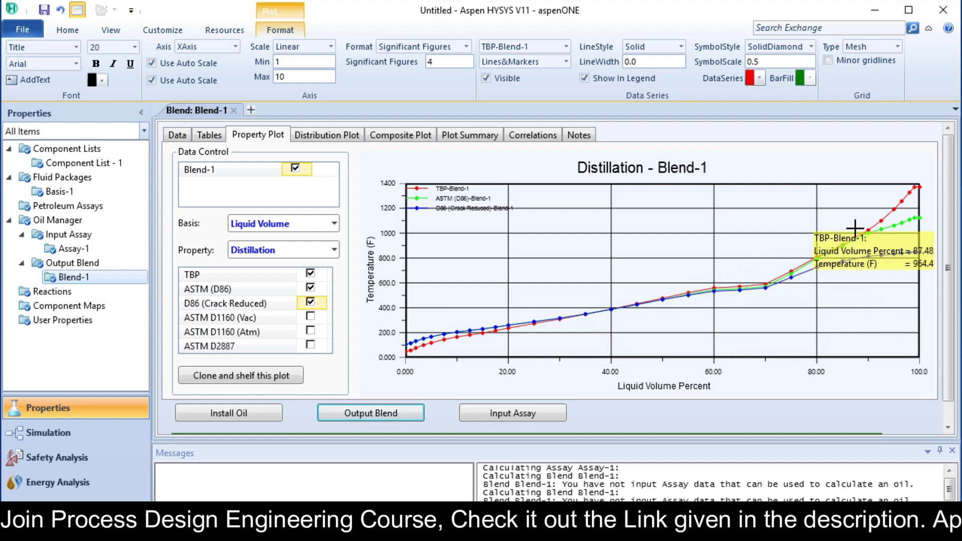
- Review Blend-1's cut distribution chart and composite TBP distillation plot
{"action": "left_click", "coordinate": [329, 137]}
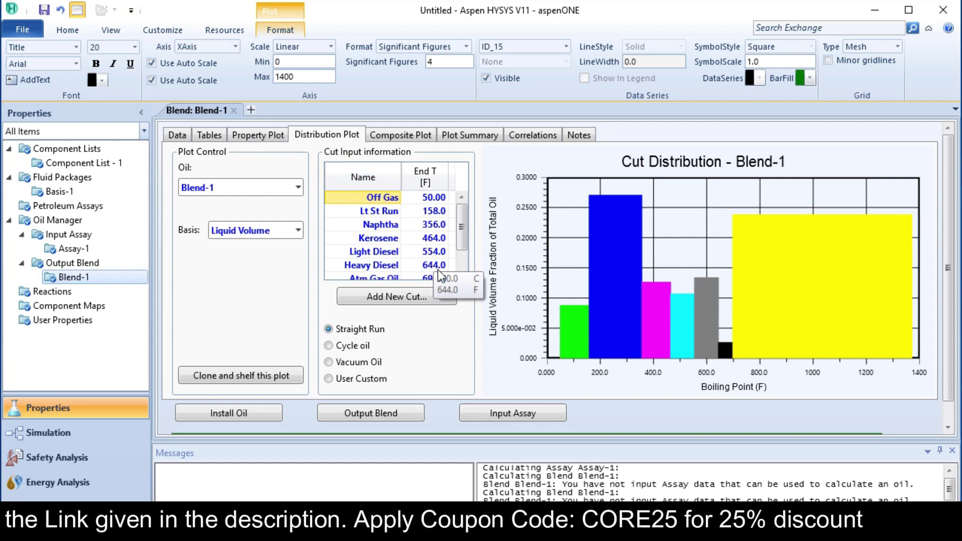
{"action": "left_click", "coordinate": [406, 139]}
{"action": "mouse_move", "coordinate": [727, 292]}
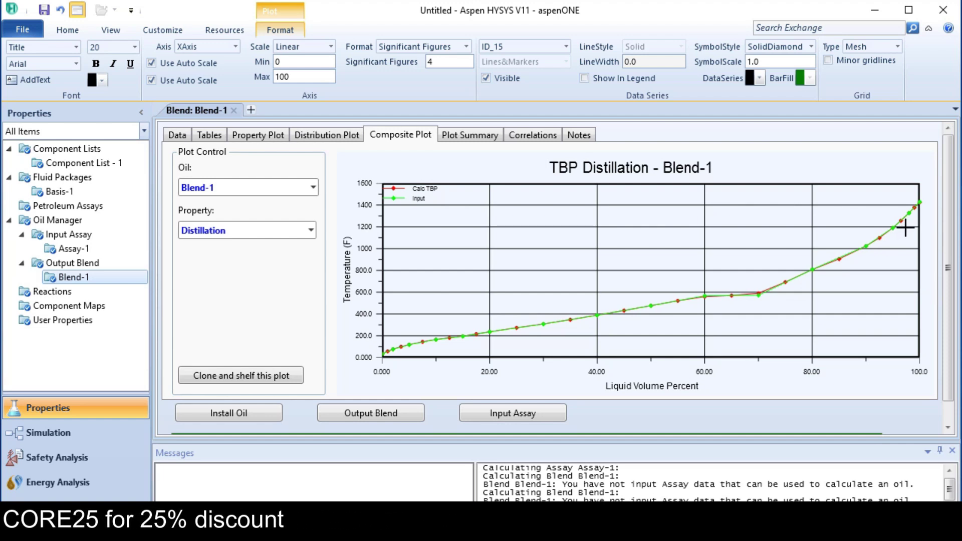
- Install Blend-1 into the flowsheet as a stream named 'crude oil'
{"action": "left_click", "coordinate": [247, 413]}
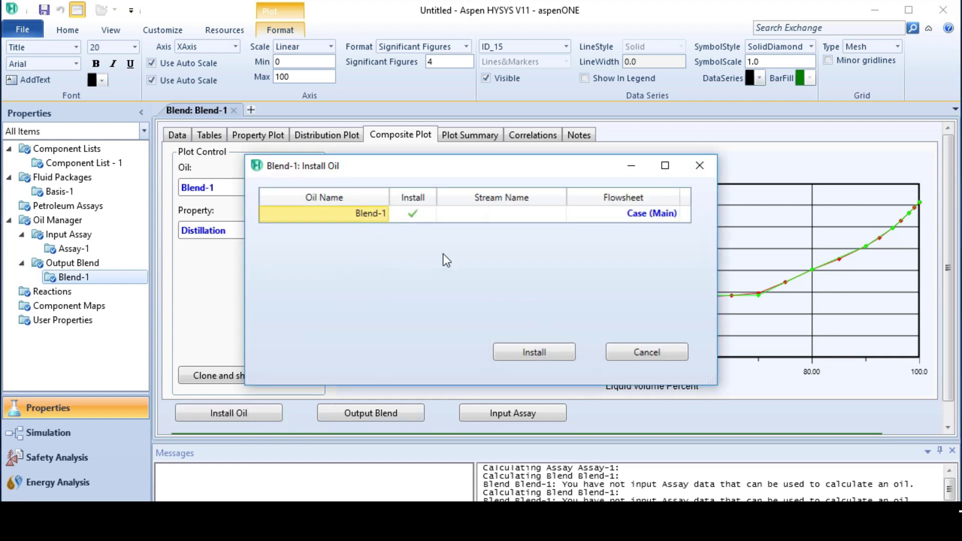
{"action": "left_click", "coordinate": [521, 220]}
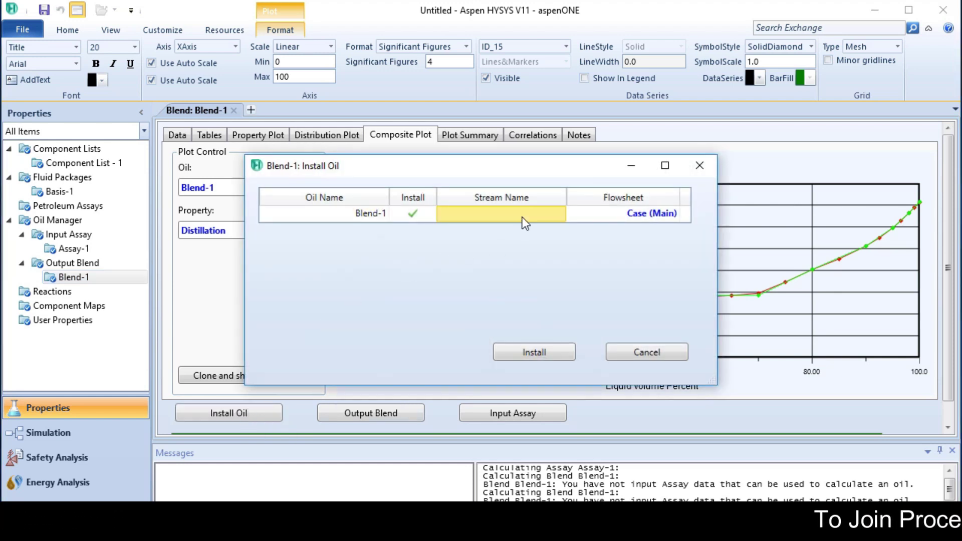
{"action": "type", "text": "crude oil"}
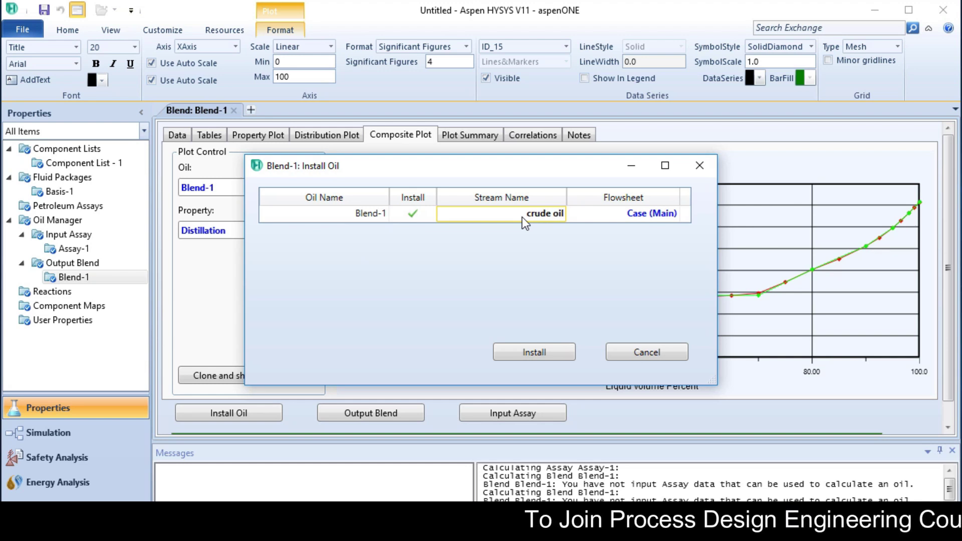
{"action": "left_click", "coordinate": [541, 357]}
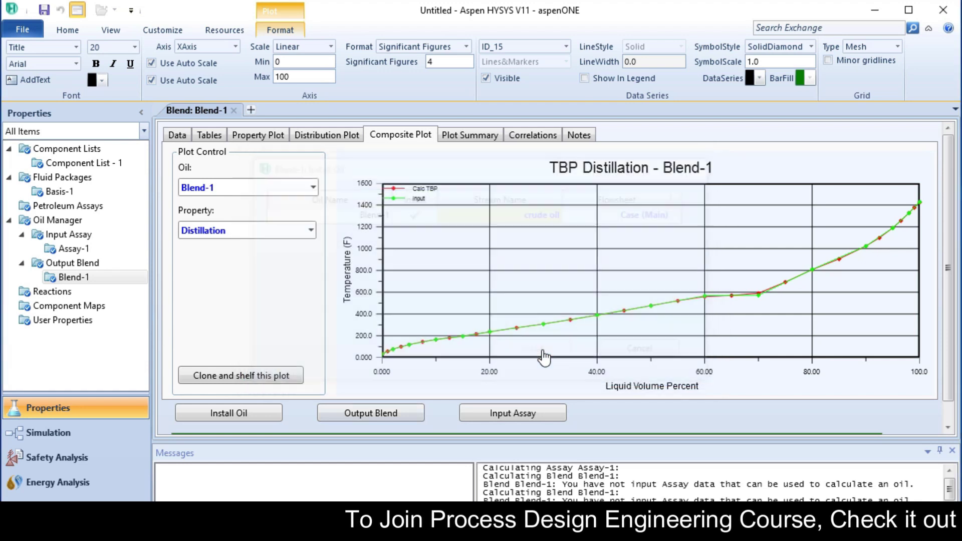
- Open the 'crude oil' stream in the Simulation environment and review its mole-fraction composition for pure components and NBP hypocomponents
{"action": "left_click", "coordinate": [64, 439]}
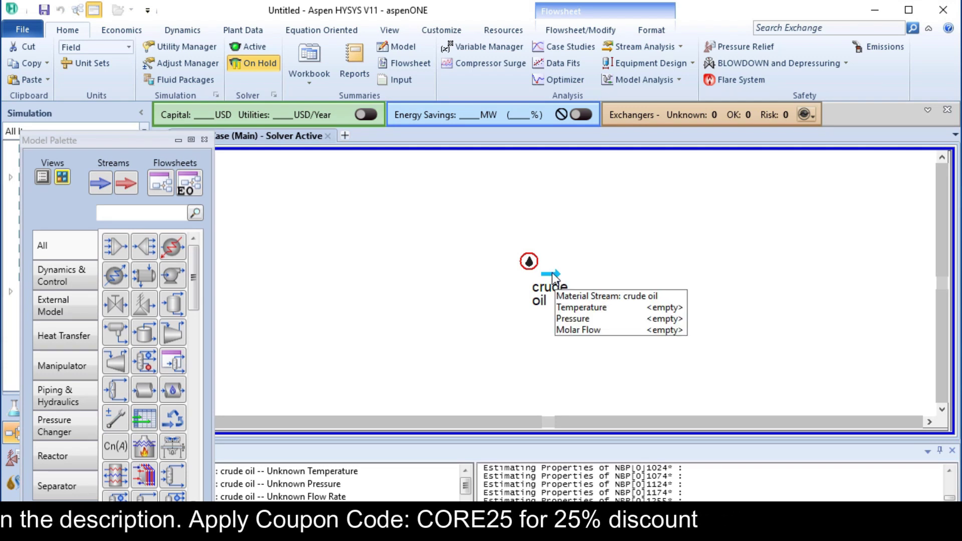
{"action": "double_click", "coordinate": [551, 272]}
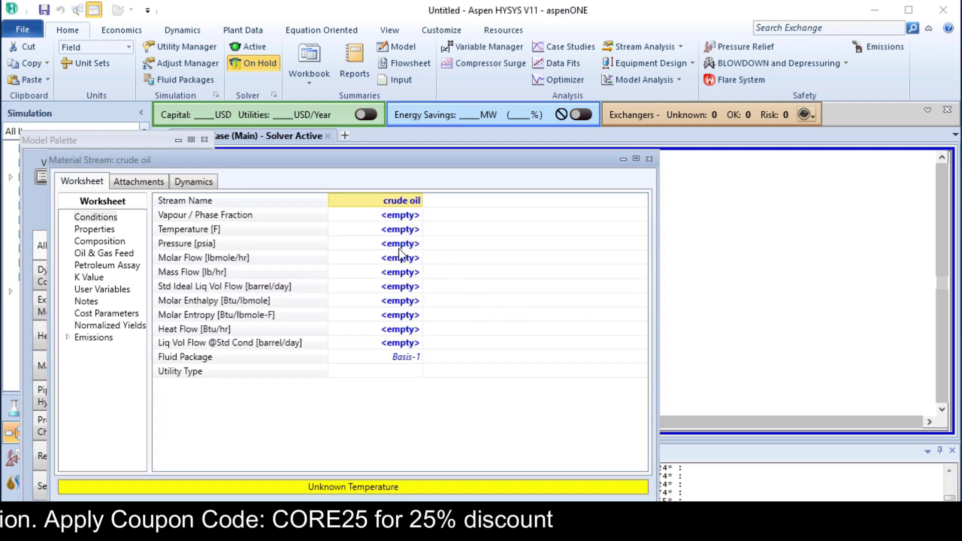
{"action": "left_click", "coordinate": [110, 241]}
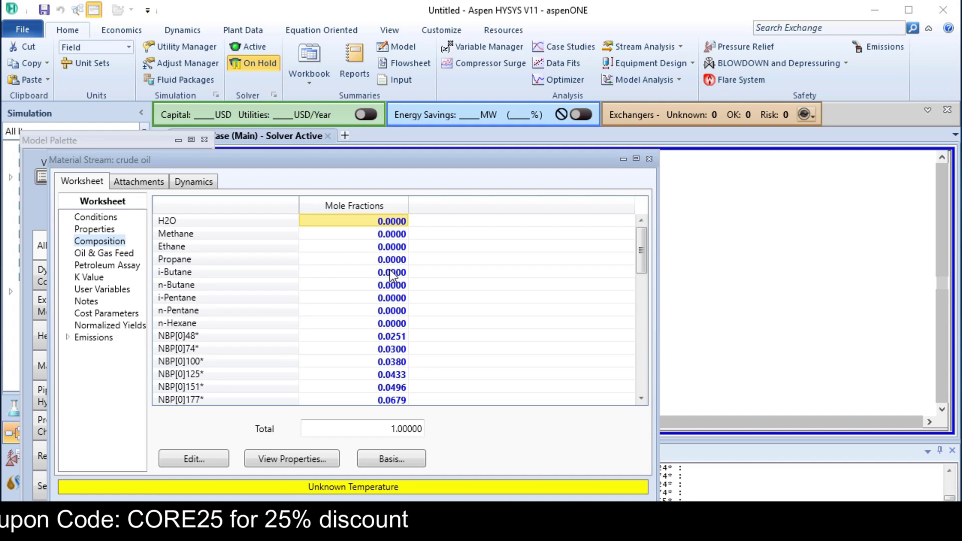
{"action": "scroll", "coordinate": [395, 291], "scroll_direction": "down", "scroll_amount": 3}
{"action": "scroll", "coordinate": [393, 256], "scroll_direction": "down", "scroll_amount": 7}
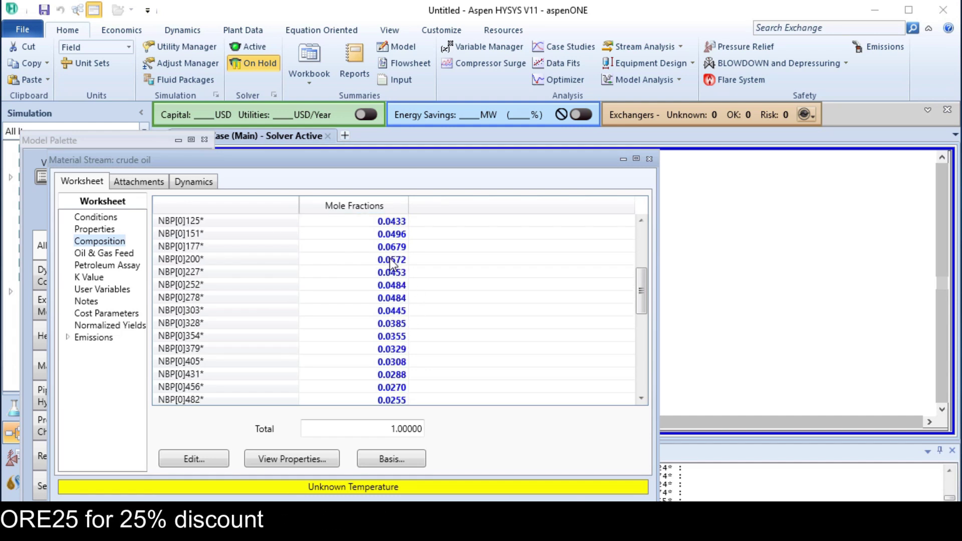
{"action": "scroll", "coordinate": [390, 271], "scroll_direction": "down", "scroll_amount": 3}
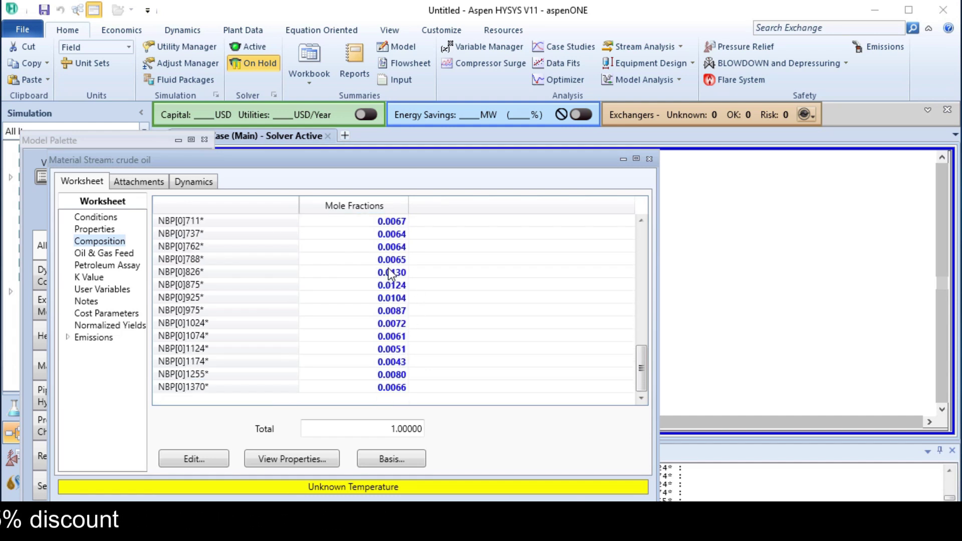
{"action": "scroll", "coordinate": [390, 271], "scroll_direction": "up", "scroll_amount": 7}
{"action": "scroll", "coordinate": [389, 269], "scroll_direction": "up", "scroll_amount": 6}
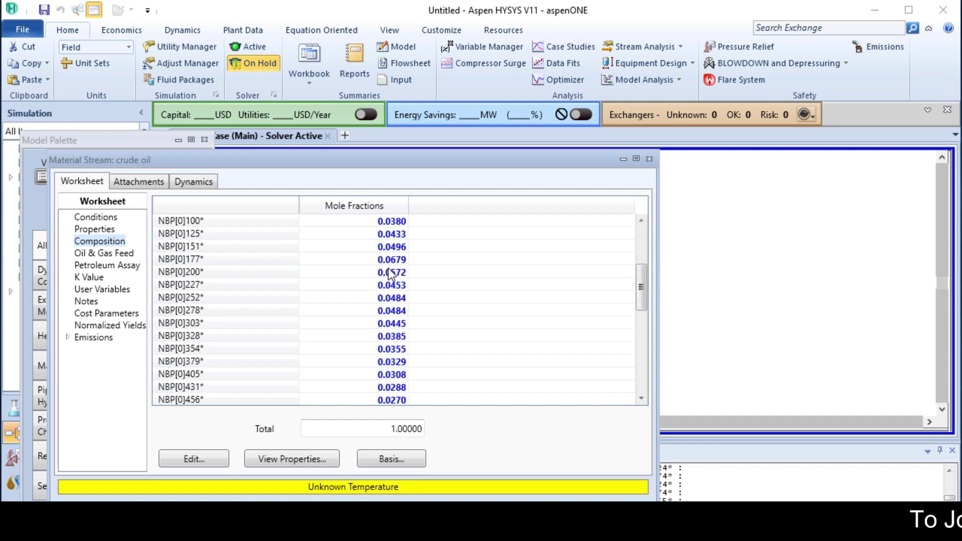